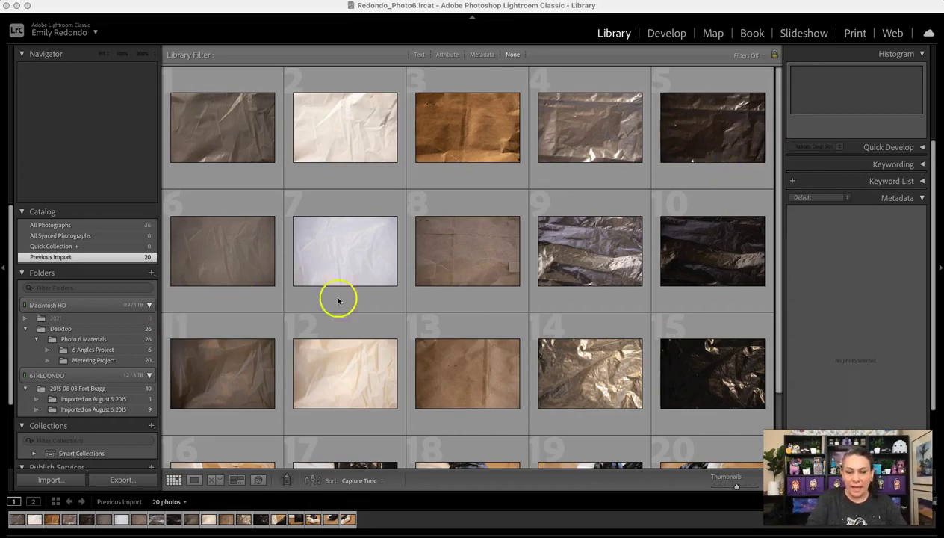
Step: Adjust the grid thumbnail size to show five photos per row and look through the previous import
{"action": "left_click", "coordinate": [737, 487]}
{"action": "left_click_drag", "start_coordinate": [737, 490], "coordinate": [731, 491]}
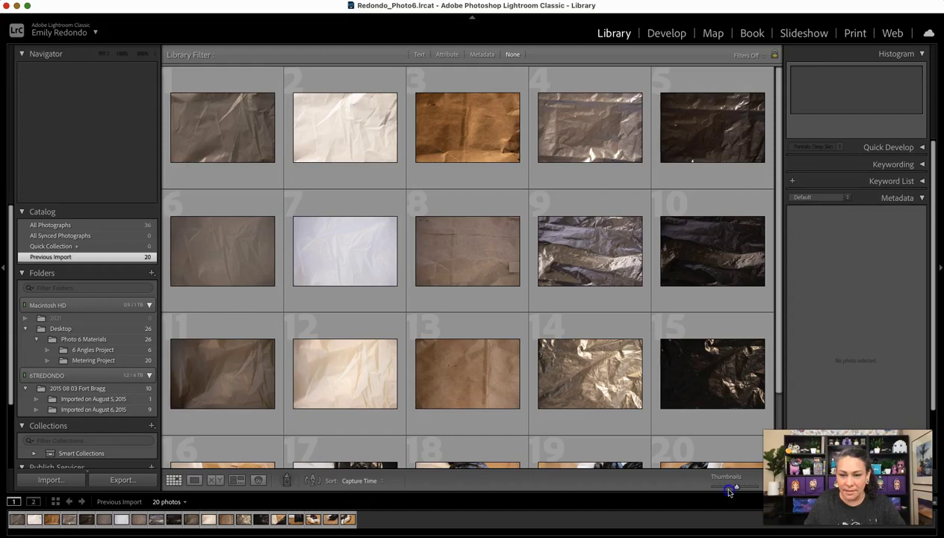
{"action": "mouse_move", "coordinate": [737, 487]}
{"action": "left_mouse_down"}
{"action": "mouse_move", "coordinate": [744, 490]}
{"action": "mouse_move", "coordinate": [712, 491]}
{"action": "mouse_move", "coordinate": [734, 493]}
{"action": "left_mouse_up"}
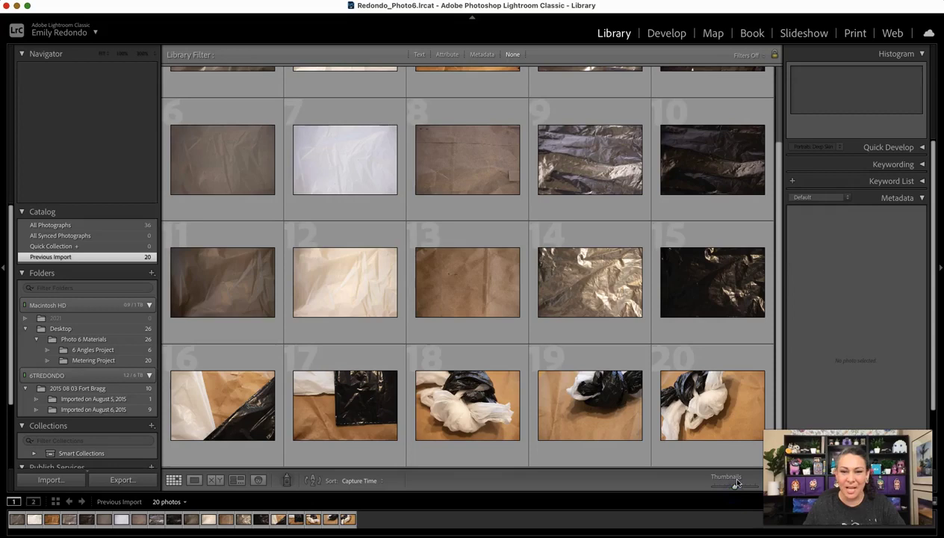
{"action": "left_click_drag", "start_coordinate": [776, 228], "coordinate": [772, 149]}
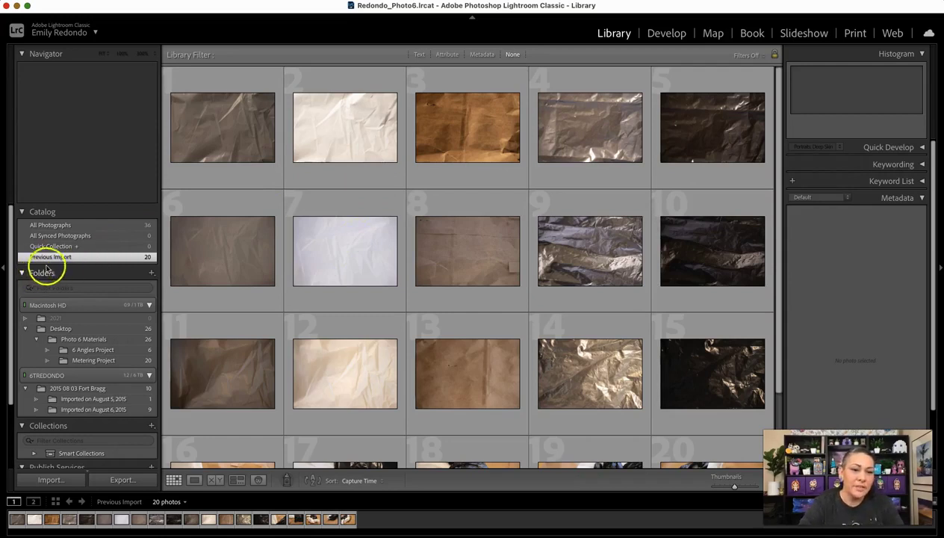
Step: Open the Metering Project folder and reorder the first three rows so the brighter white-material shot precedes the darker one
{"action": "left_click", "coordinate": [88, 364]}
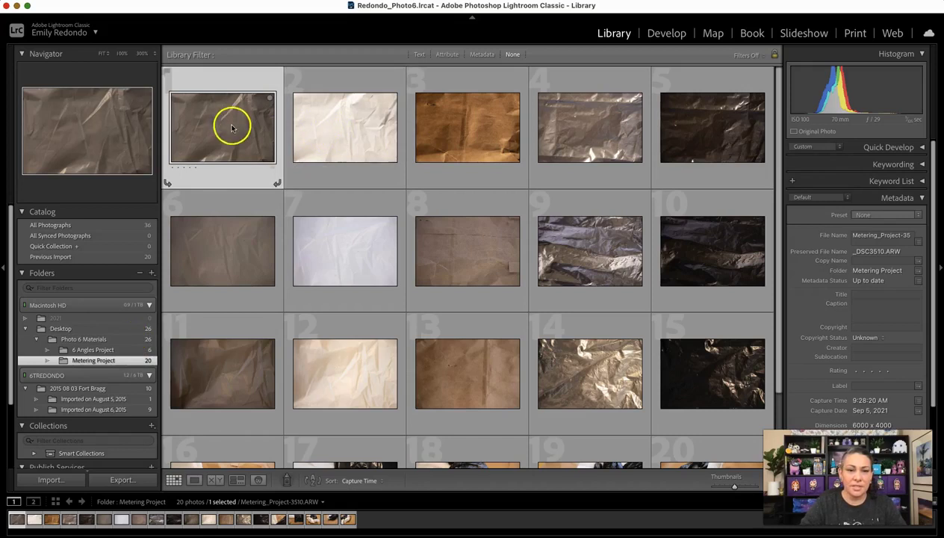
{"action": "left_click_drag", "start_coordinate": [228, 128], "coordinate": [402, 133]}
{"action": "left_click_drag", "start_coordinate": [212, 254], "coordinate": [405, 257]}
{"action": "left_click_drag", "start_coordinate": [232, 352], "coordinate": [403, 374]}
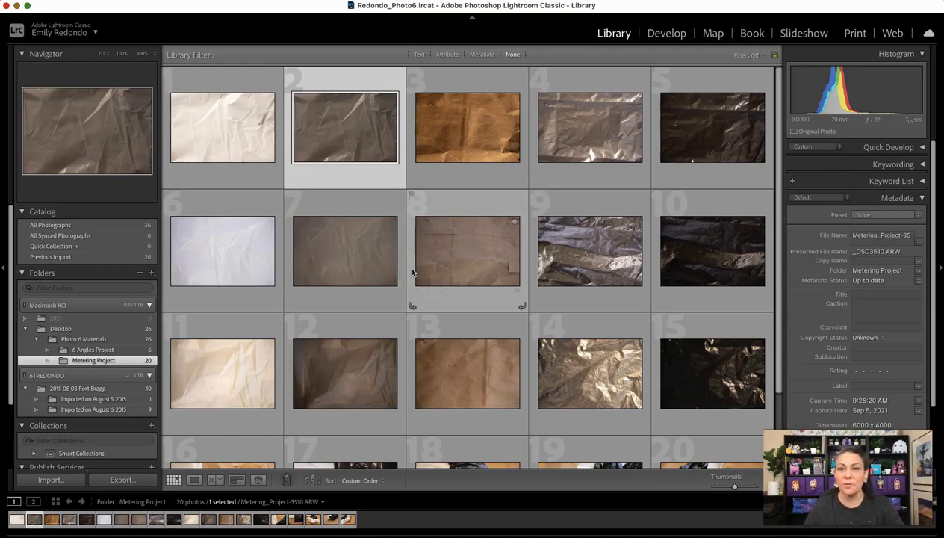
{"action": "left_click_drag", "start_coordinate": [228, 133], "coordinate": [229, 133]}
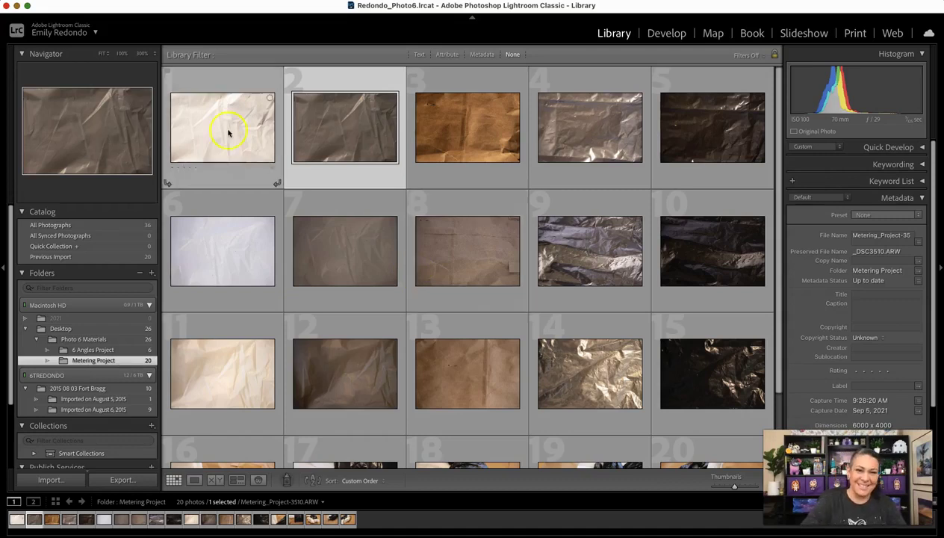
Step: Give the first photo, the bright white material, the metadata title Sun_White_Overexposed
{"action": "left_click", "coordinate": [209, 135]}
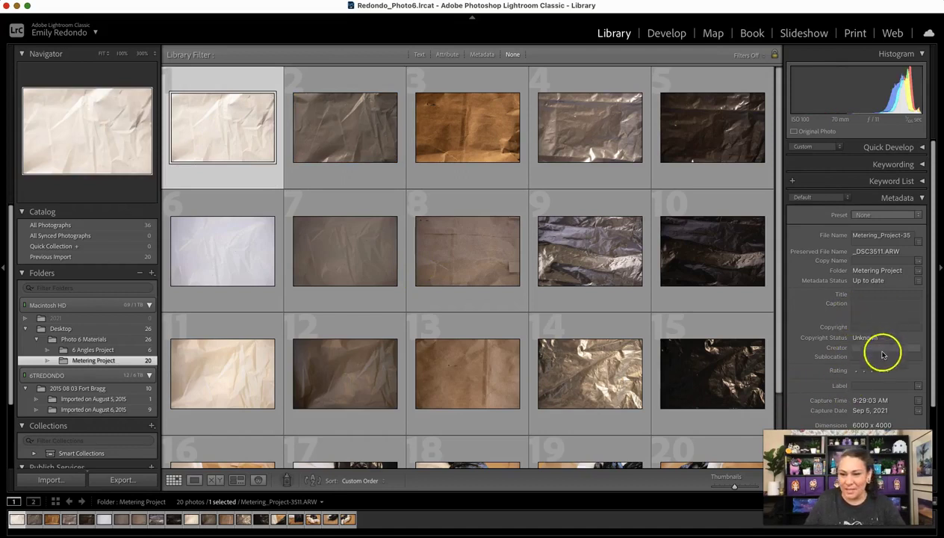
{"action": "left_click", "coordinate": [877, 295]}
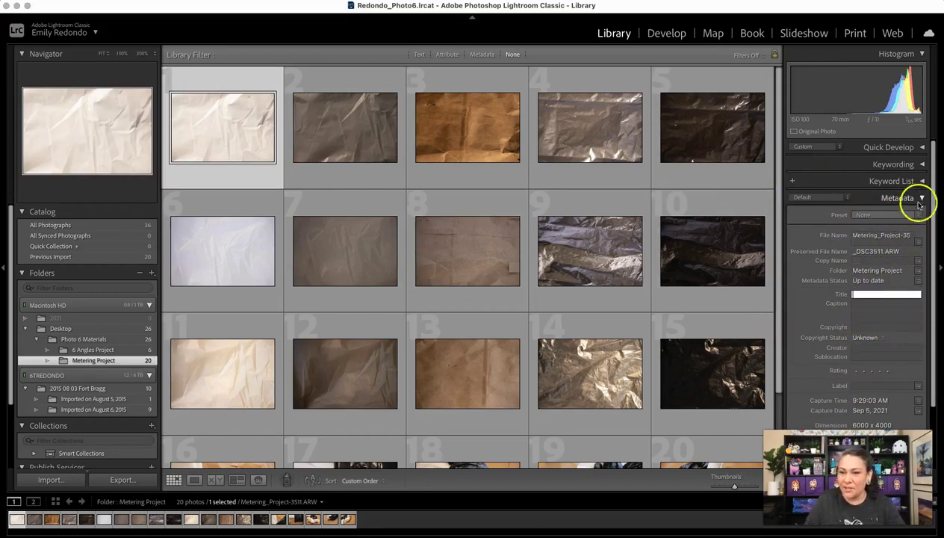
{"action": "left_click", "coordinate": [915, 199]}
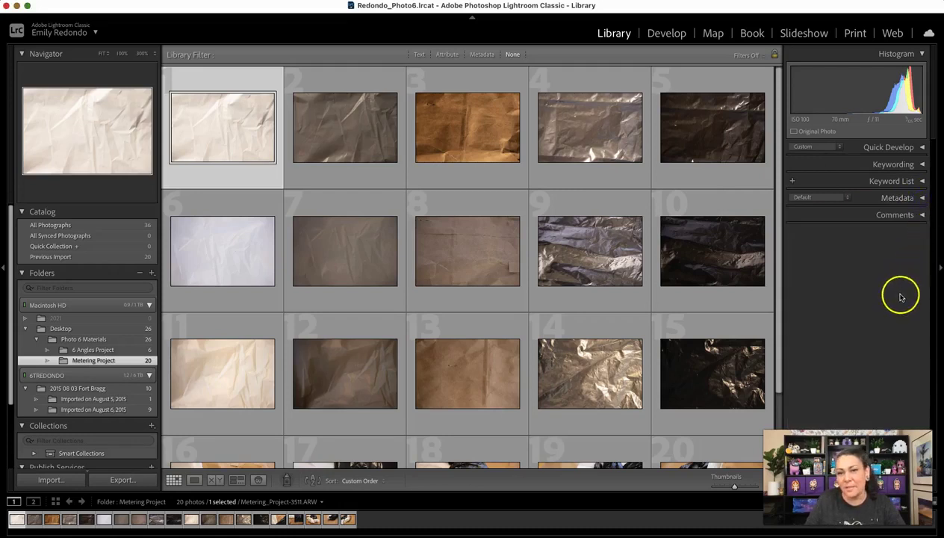
{"action": "left_click", "coordinate": [922, 200]}
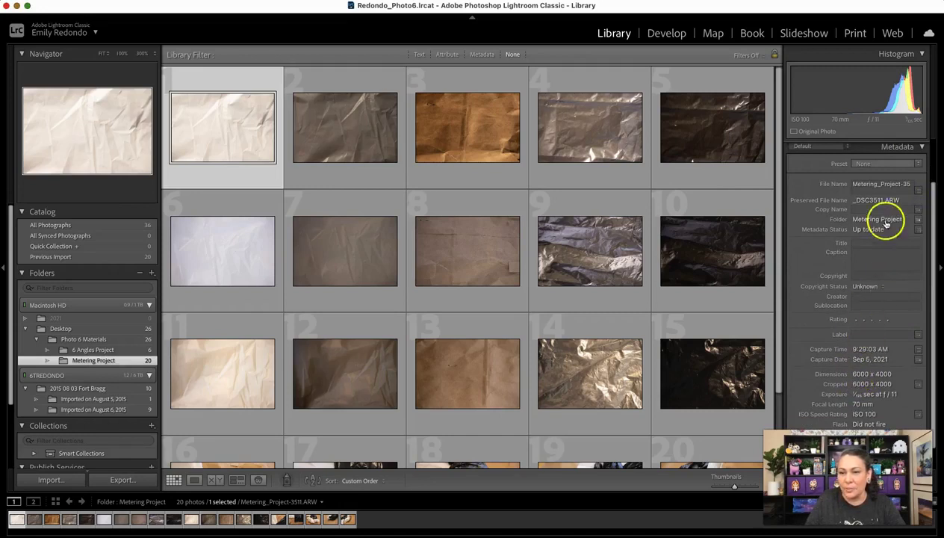
{"action": "left_click", "coordinate": [886, 243]}
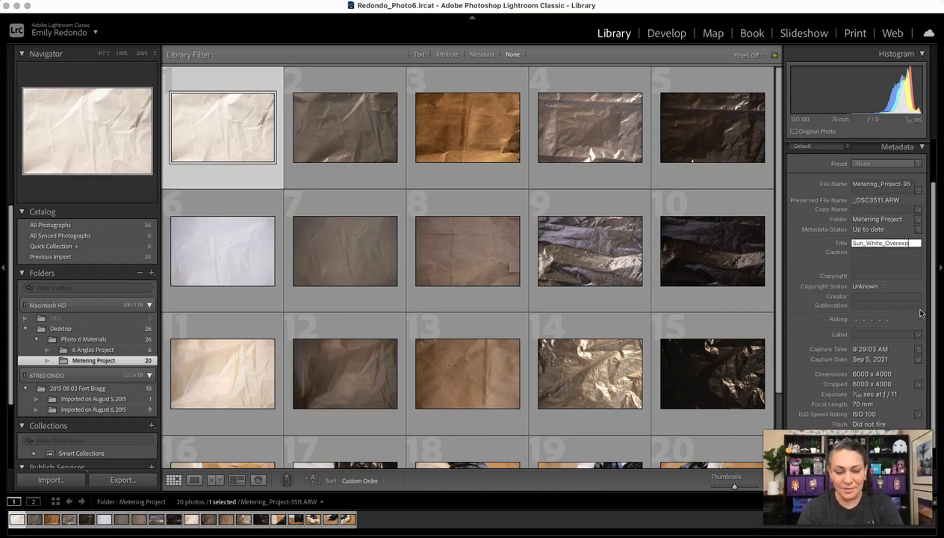
{"action": "type", "text": "ed"}
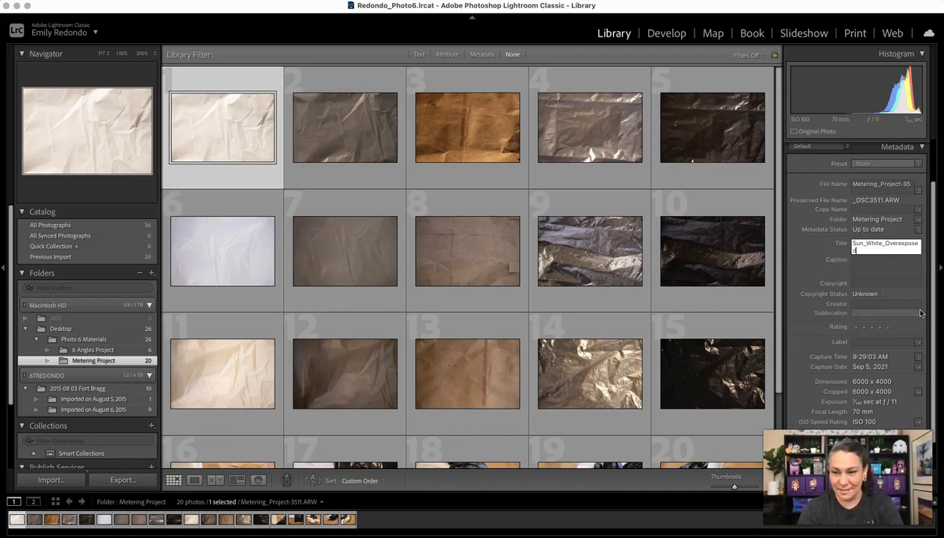
Step: Give the second photo, the darker white material, the metadata title Sun_White_Meterat0
{"action": "left_click", "coordinate": [352, 144]}
{"action": "left_click", "coordinate": [883, 244]}
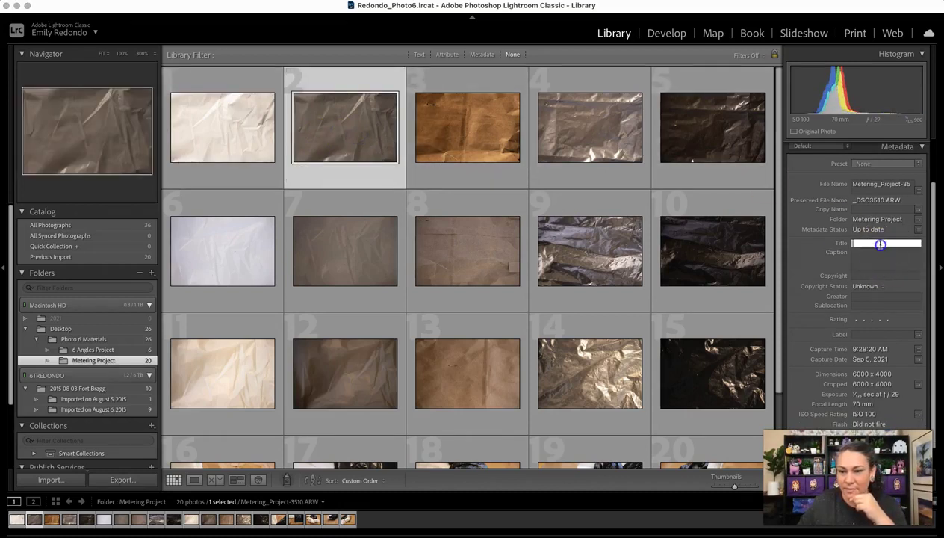
{"action": "type", "text": "Sun_White_Overexpose"}
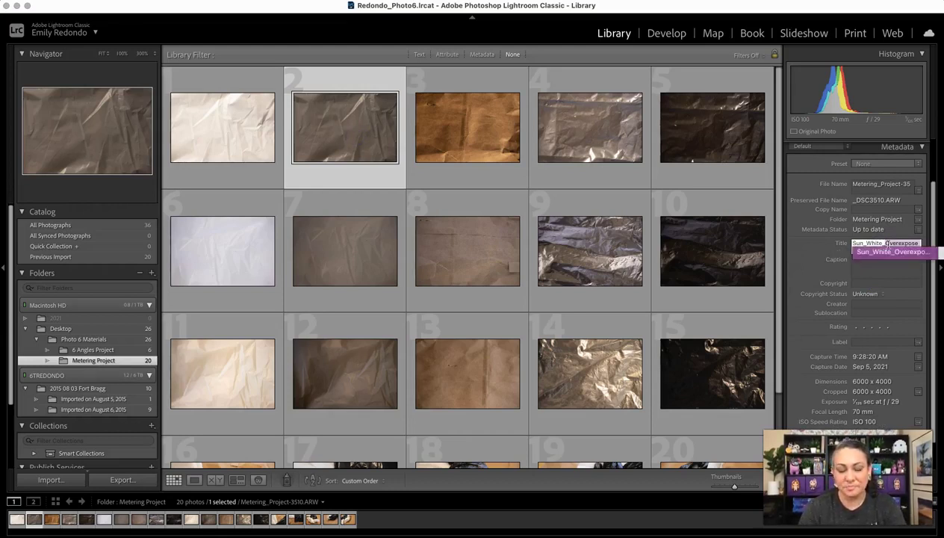
{"action": "left_click", "coordinate": [888, 244]}
{"action": "key", "text": "shift+End"}
{"action": "key", "text": "Delete"}
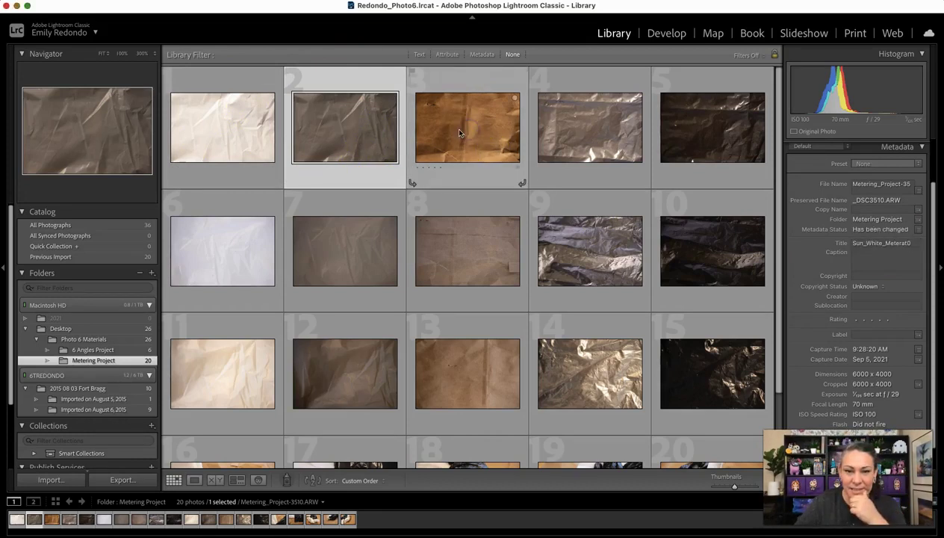
Step: Give the third photo, the brown paper, the metadata title Medium_at_0
{"action": "left_click", "coordinate": [470, 131]}
{"action": "left_click", "coordinate": [885, 245]}
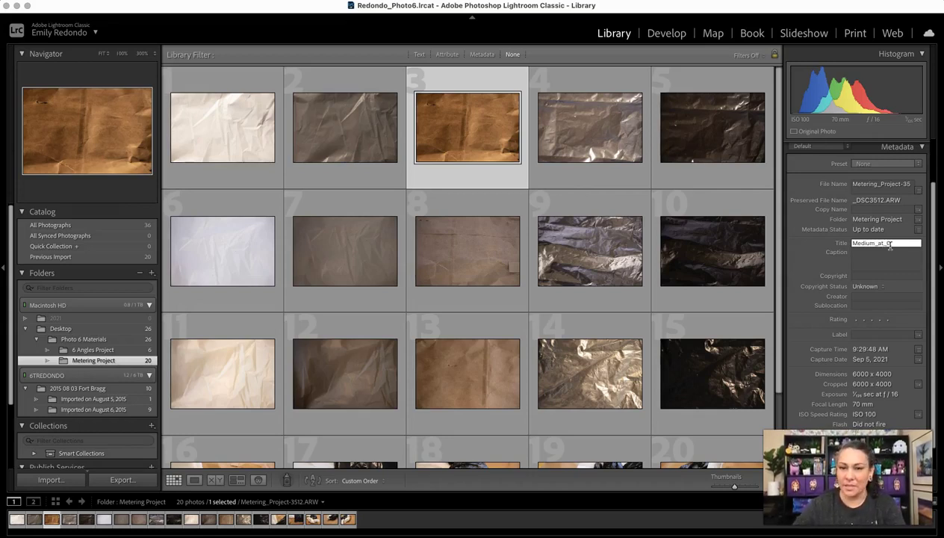
{"action": "left_click", "coordinate": [605, 154]}
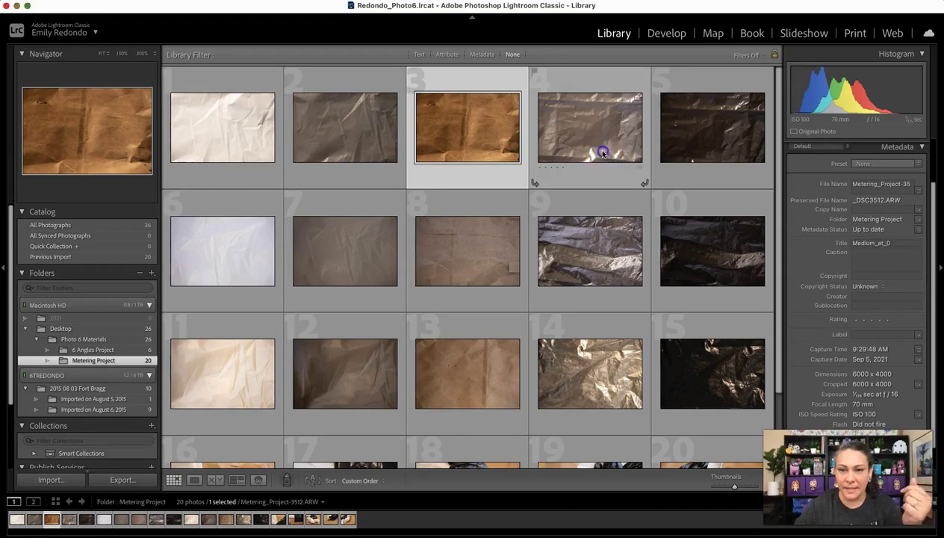
Step: Check the second photo's title for the naming pattern and correct the brown paper photo's title to Sun_Medium_at_0
{"action": "left_click", "coordinate": [597, 137]}
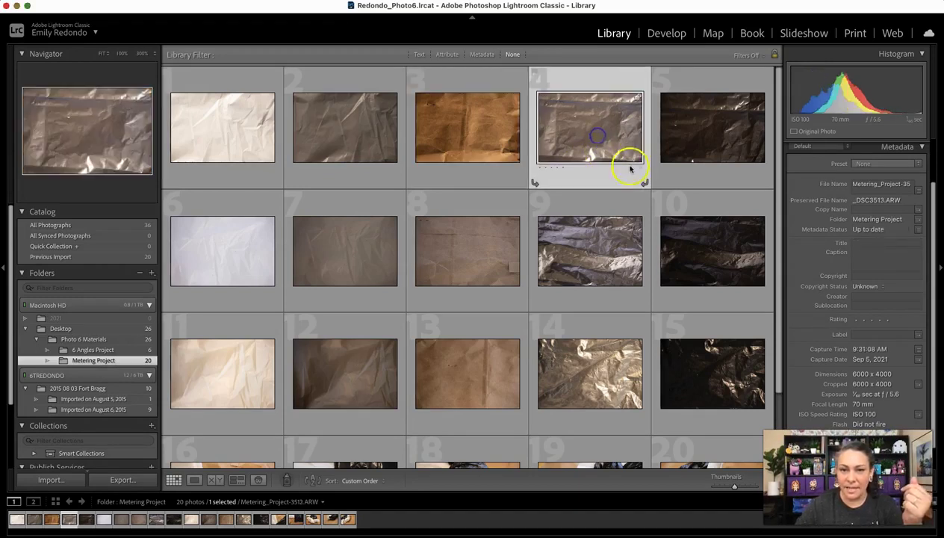
{"action": "left_click", "coordinate": [882, 245]}
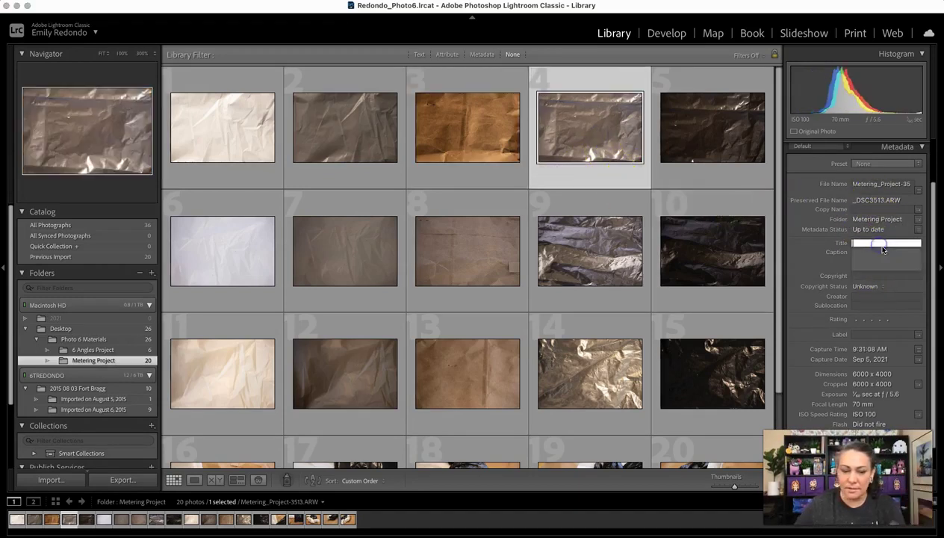
{"action": "left_click", "coordinate": [353, 136]}
{"action": "left_click", "coordinate": [449, 132]}
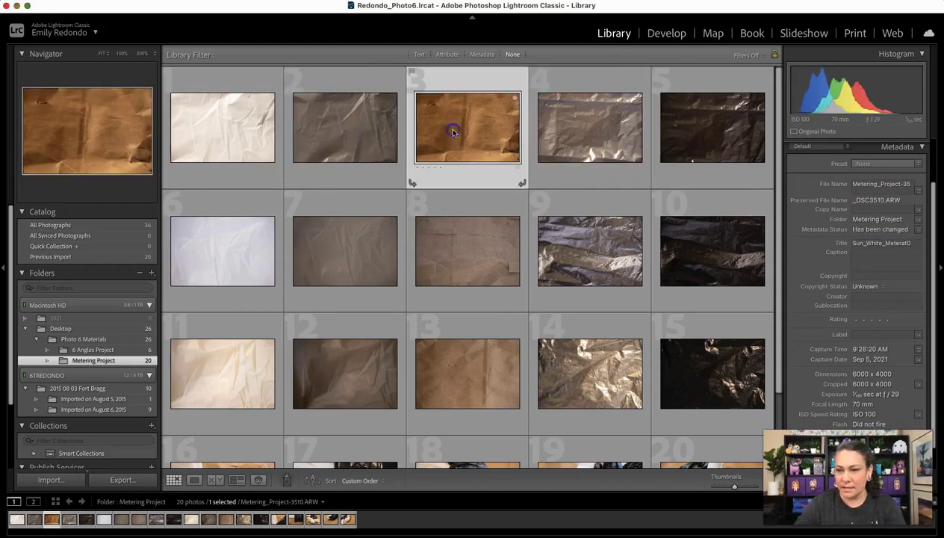
{"action": "left_click", "coordinate": [855, 251]}
{"action": "left_click", "coordinate": [854, 242]}
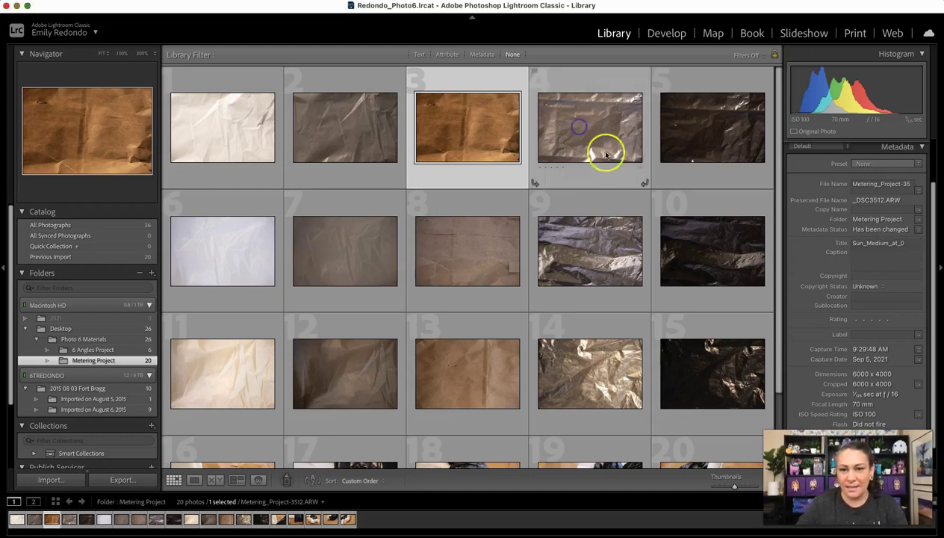
Step: Give the fourth photo, the lighter black plastic, the metadata title Sun_Black_MeterAt0
{"action": "left_click", "coordinate": [607, 157]}
{"action": "left_click", "coordinate": [881, 243]}
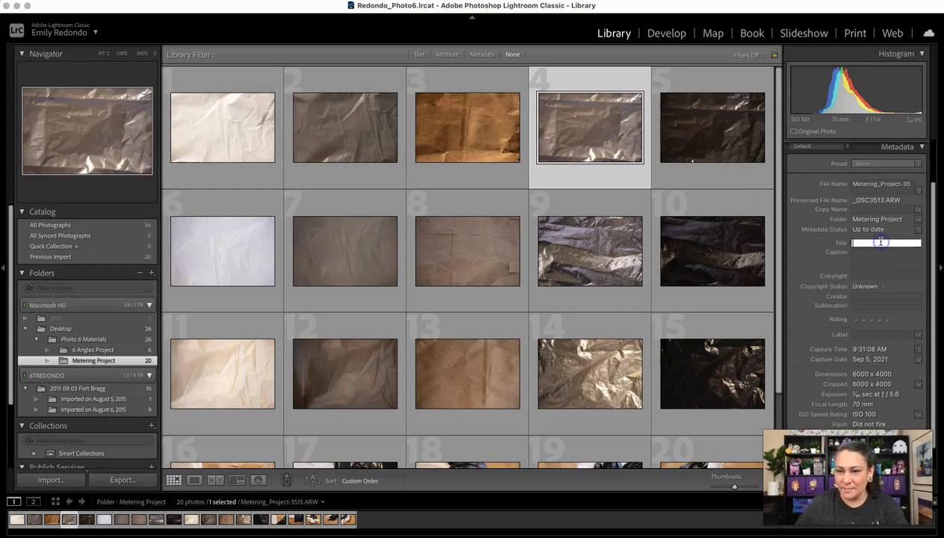
{"action": "type", "text": "Sun_Medium_at_0"}
{"action": "key", "text": "Down"}
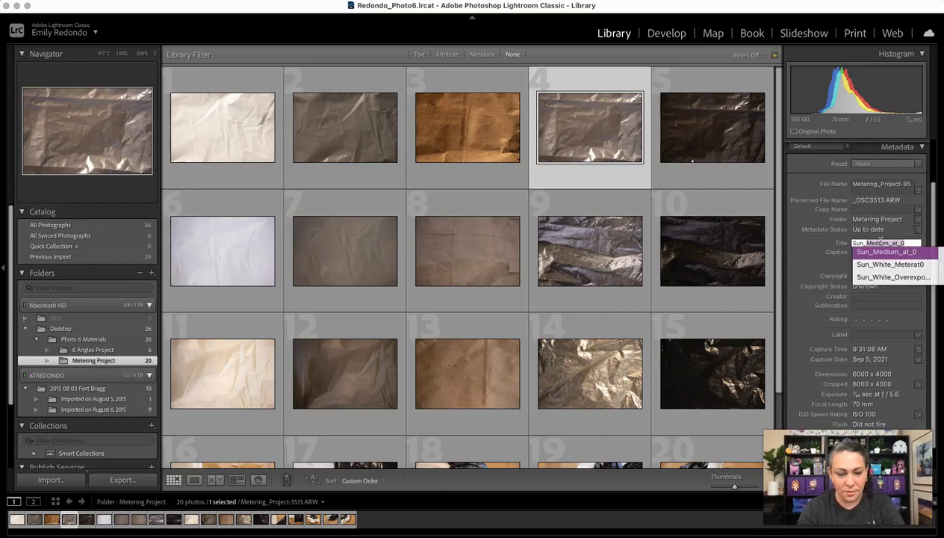
{"action": "type", "text": "_Black_"}
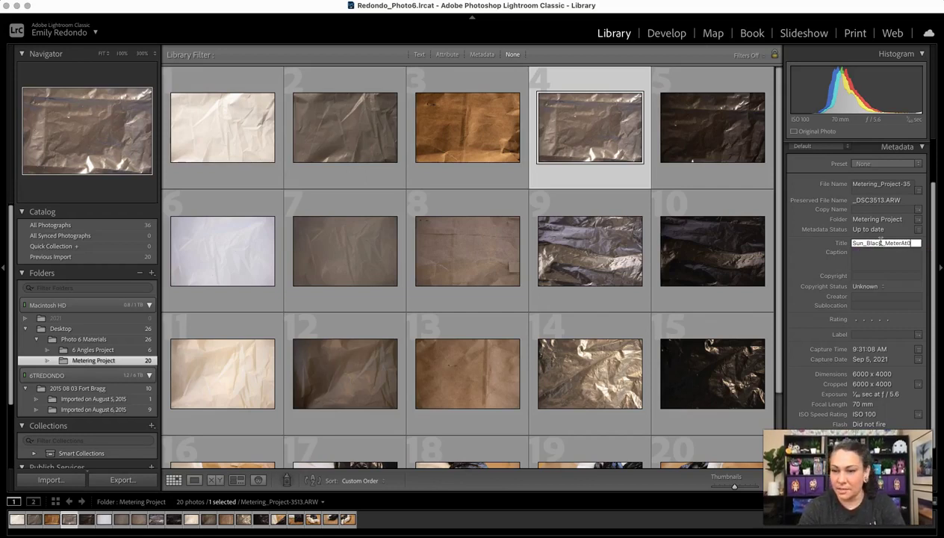
Step: Enlarge the fifth photo, title it Sun_Black_Underexposed in its metadata, and return to the thumbnail grid
{"action": "double_click", "coordinate": [713, 137]}
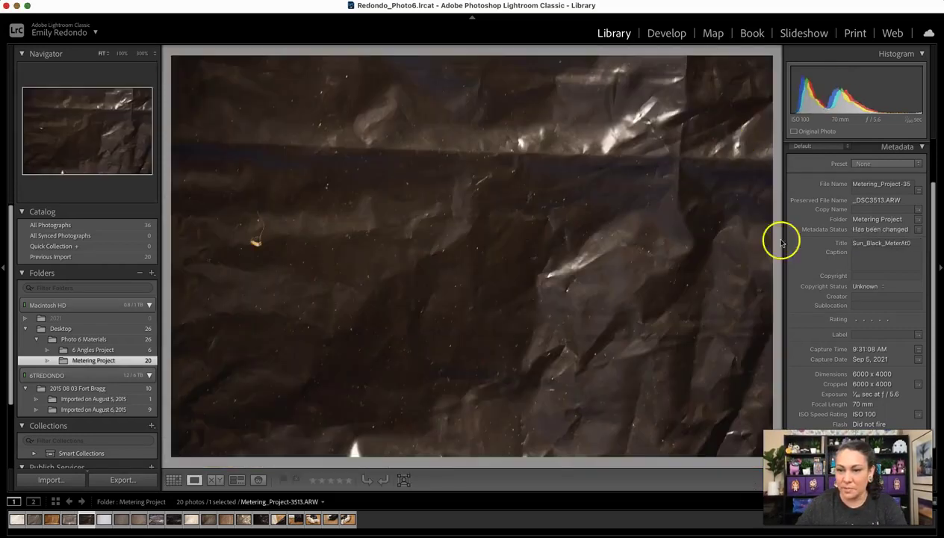
{"action": "left_click", "coordinate": [870, 243]}
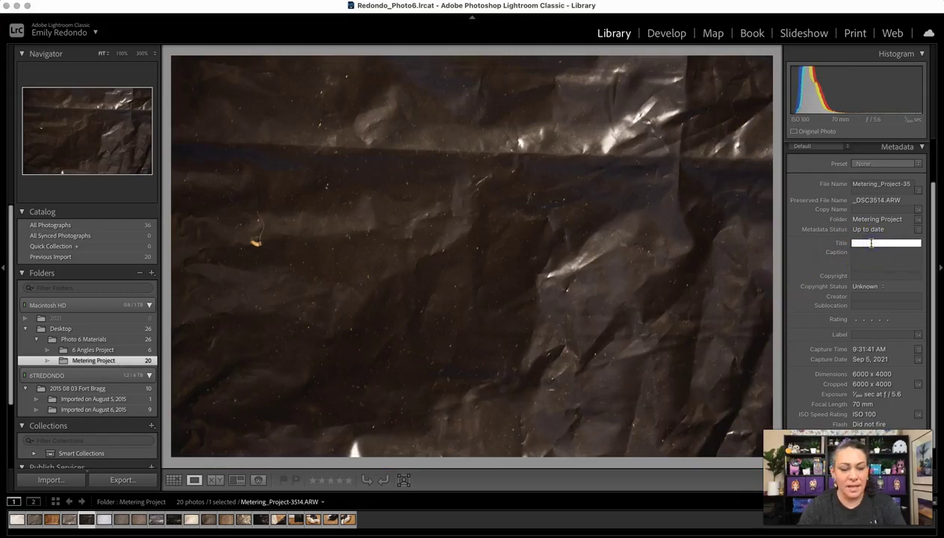
{"action": "type", "text": "Sun_"}
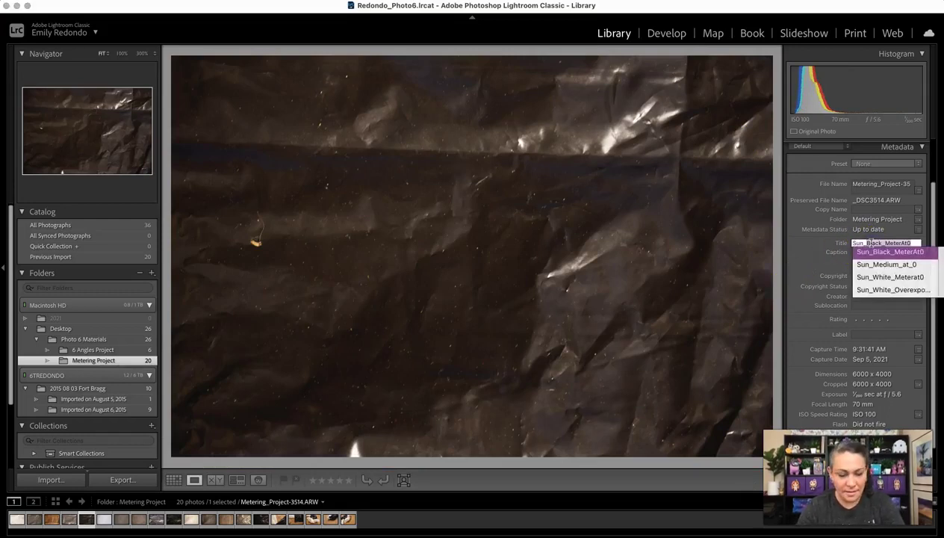
{"action": "type", "text": "B"}
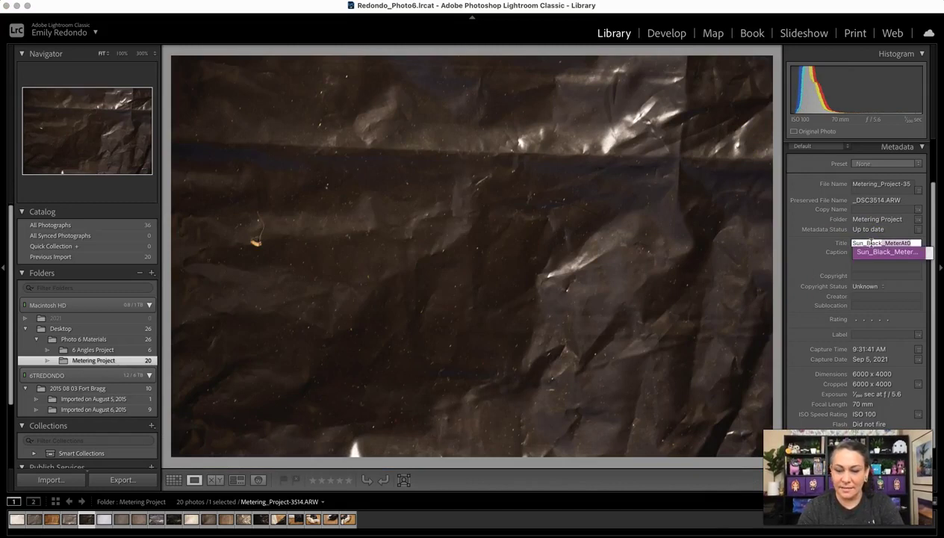
{"action": "type", "text": "lack_Under"}
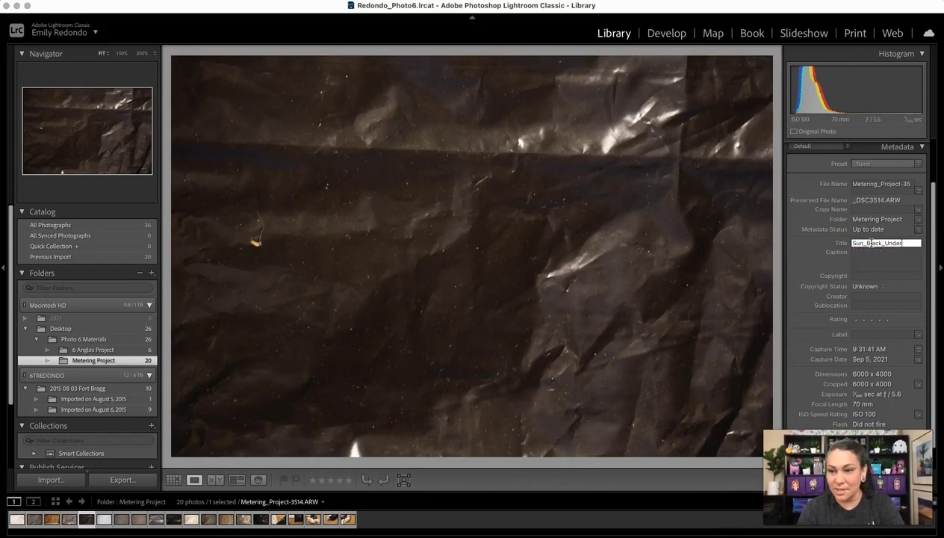
{"action": "type", "text": "exposed"}
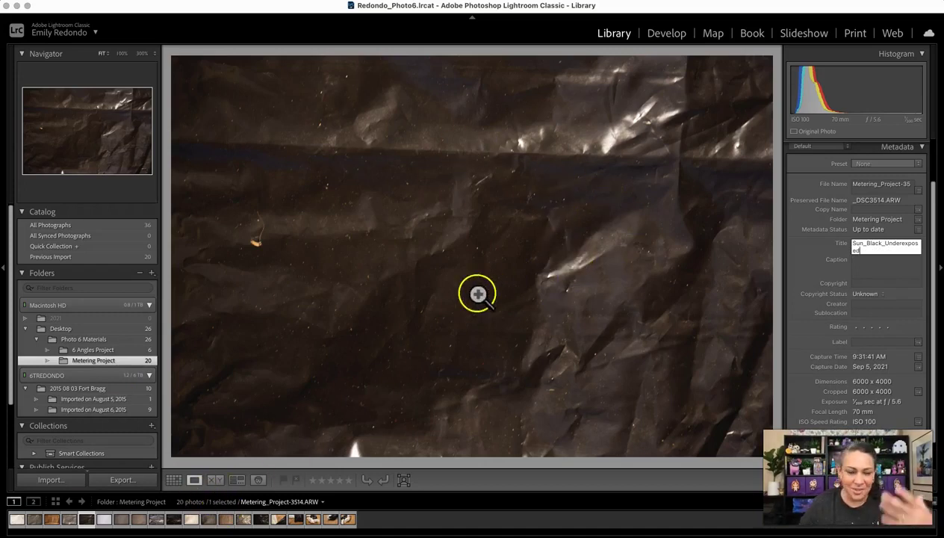
{"action": "left_click", "coordinate": [172, 480]}
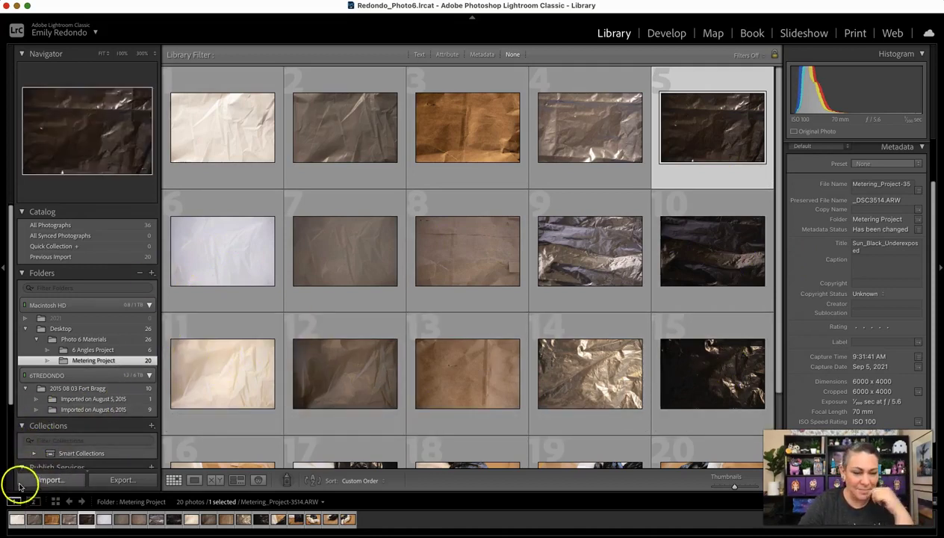
Step: Open the fifteenth photo in the Print module and review its layout, page and print job settings
{"action": "left_click", "coordinate": [698, 325]}
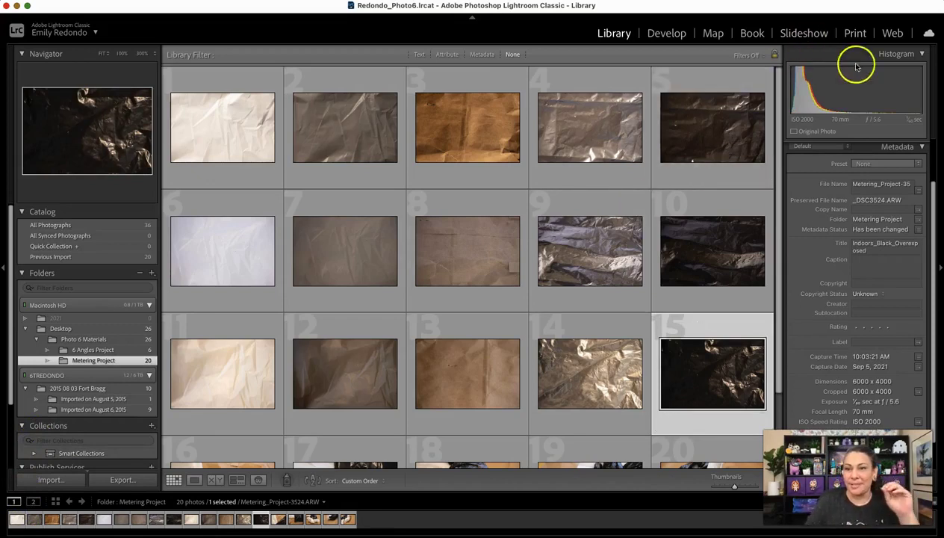
{"action": "left_click", "coordinate": [856, 34]}
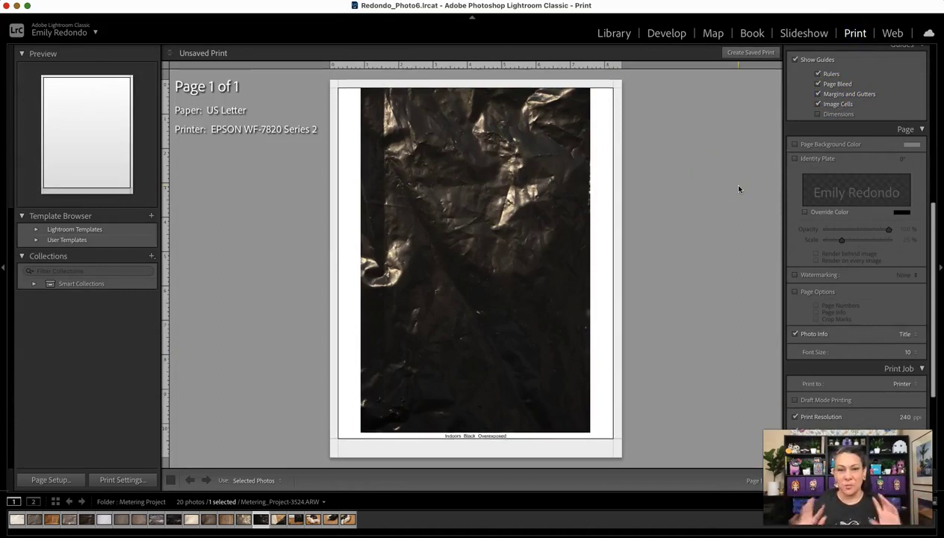
{"action": "left_click_drag", "start_coordinate": [927, 277], "coordinate": [930, 120]}
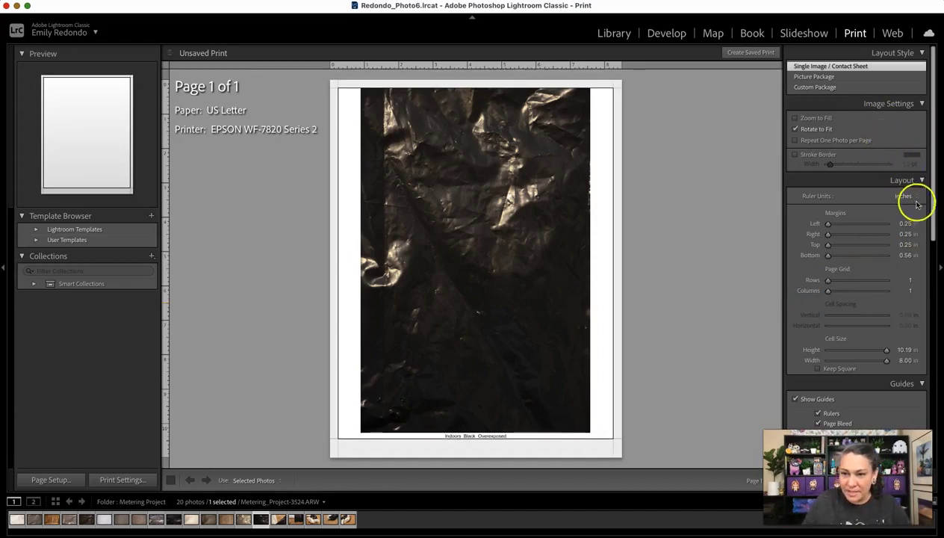
{"action": "left_click_drag", "start_coordinate": [927, 190], "coordinate": [931, 427]}
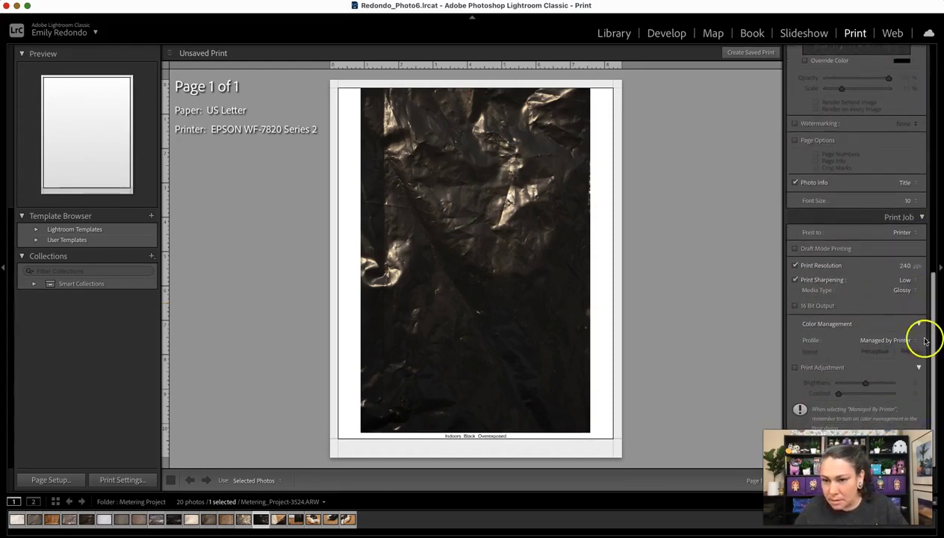
Step: Set the print job to output a JPEG file with custom file dimensions of 11.00 by 8.50 in
{"action": "left_click", "coordinate": [909, 235]}
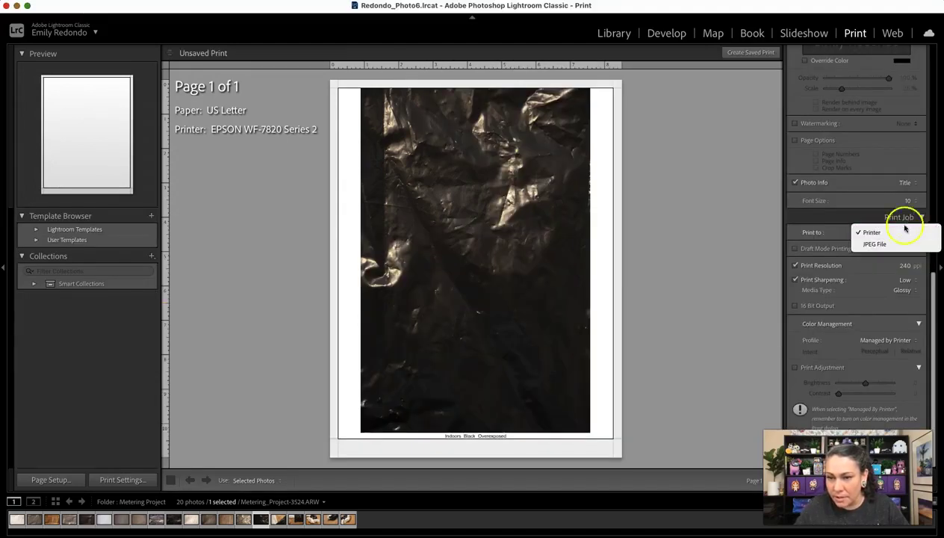
{"action": "left_click", "coordinate": [899, 246]}
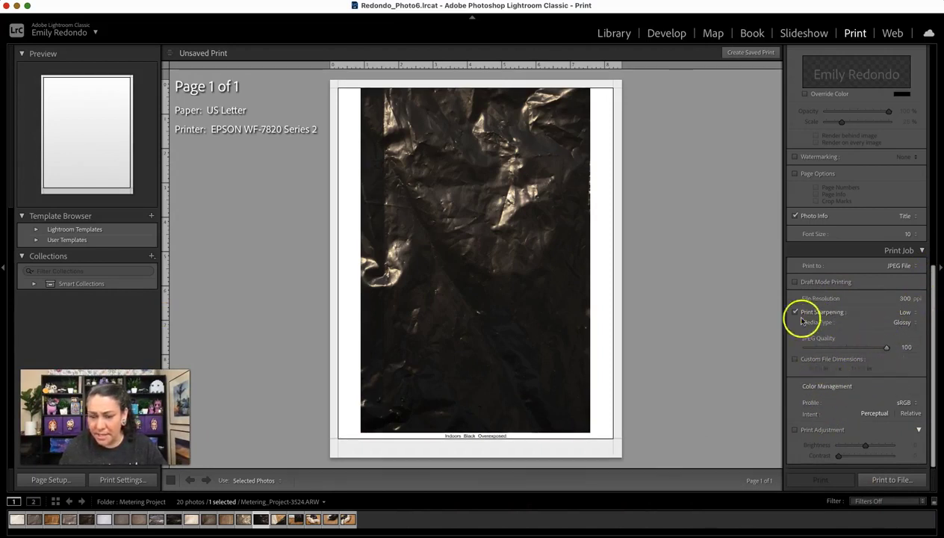
{"action": "left_click", "coordinate": [795, 360]}
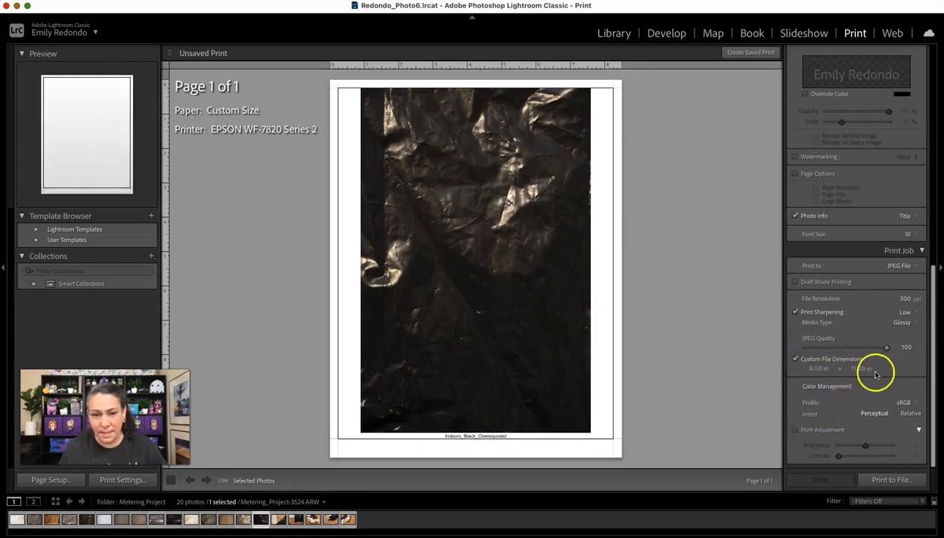
{"action": "left_click", "coordinate": [818, 369]}
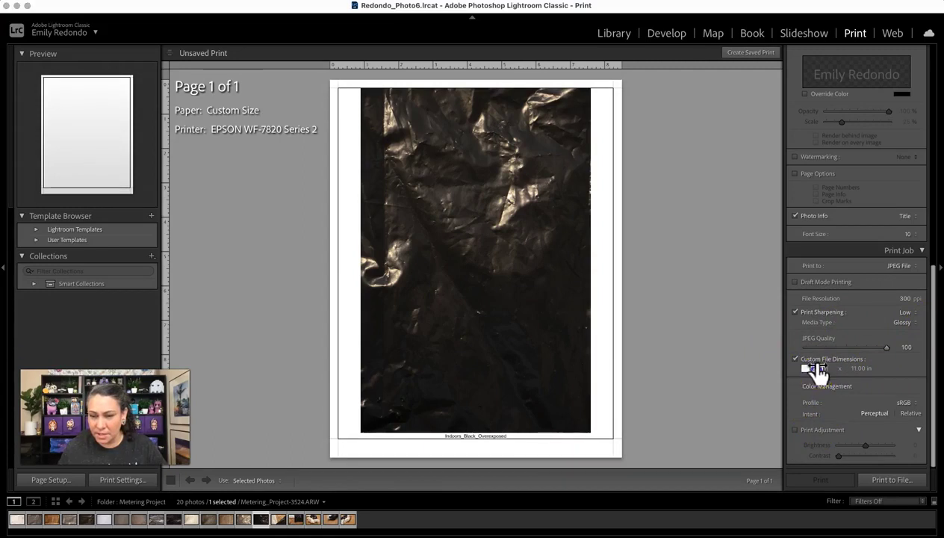
{"action": "type", "text": "11"}
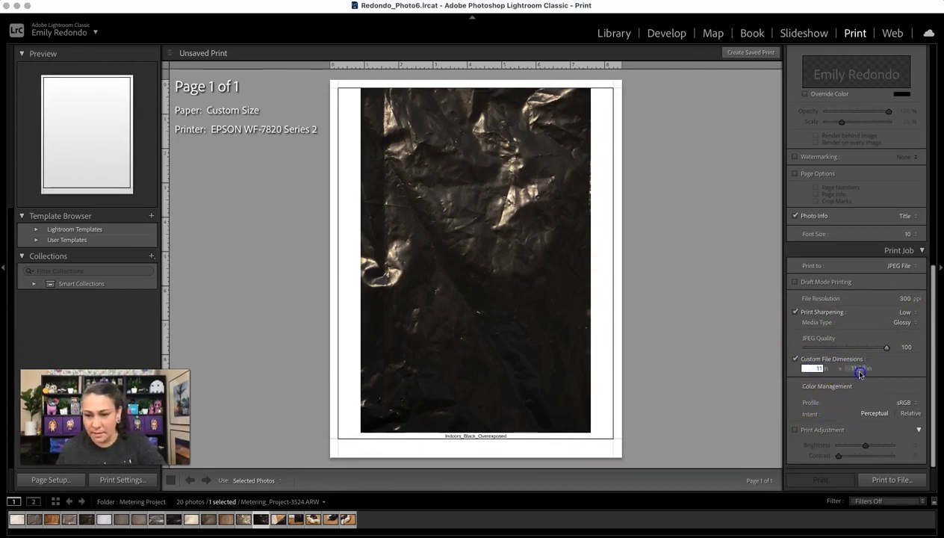
{"action": "left_click", "coordinate": [858, 369]}
{"action": "type", "text": "8"}
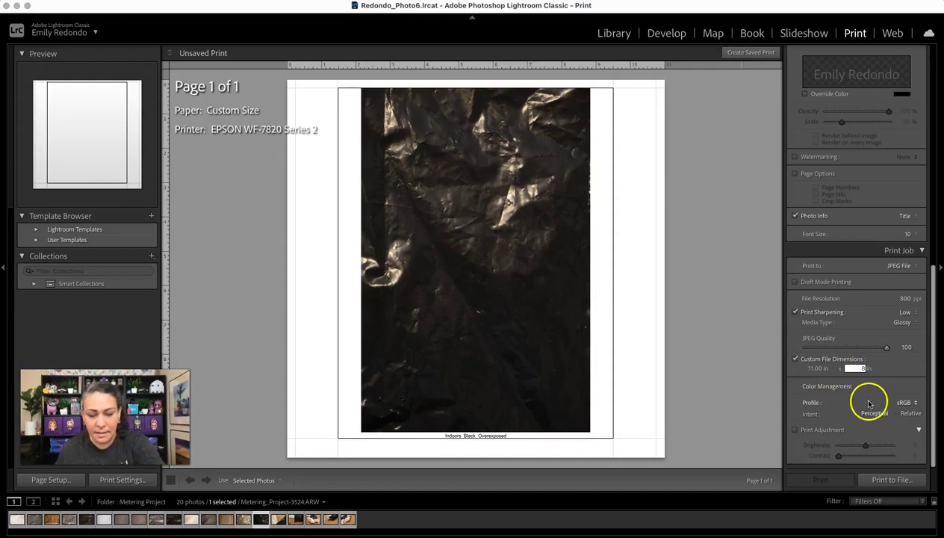
{"action": "key", "text": "Return"}
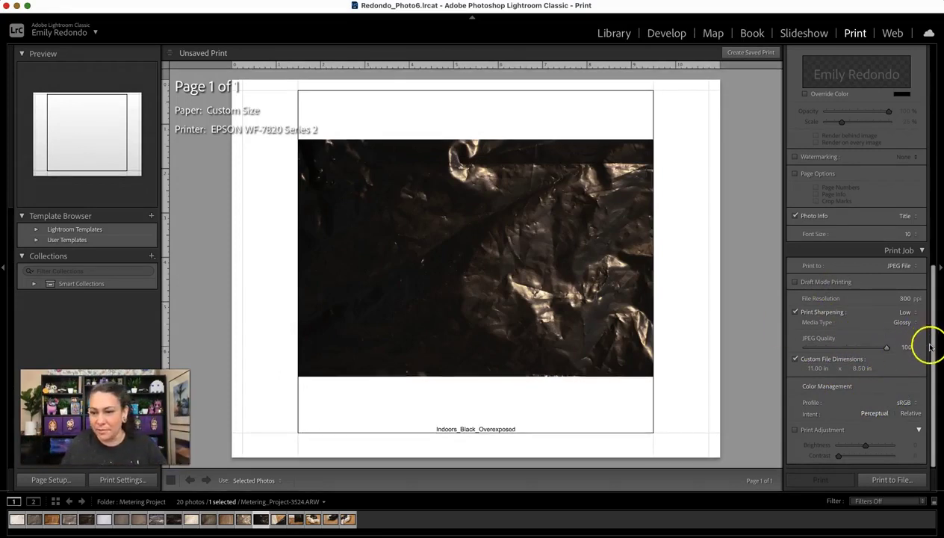
Step: Divide the page grid into 3 rows and 5 columns
{"action": "scroll", "coordinate": [923, 314], "scroll_direction": "up", "scroll_amount": 3}
{"action": "scroll", "coordinate": [921, 297], "scroll_direction": "up", "scroll_amount": 9}
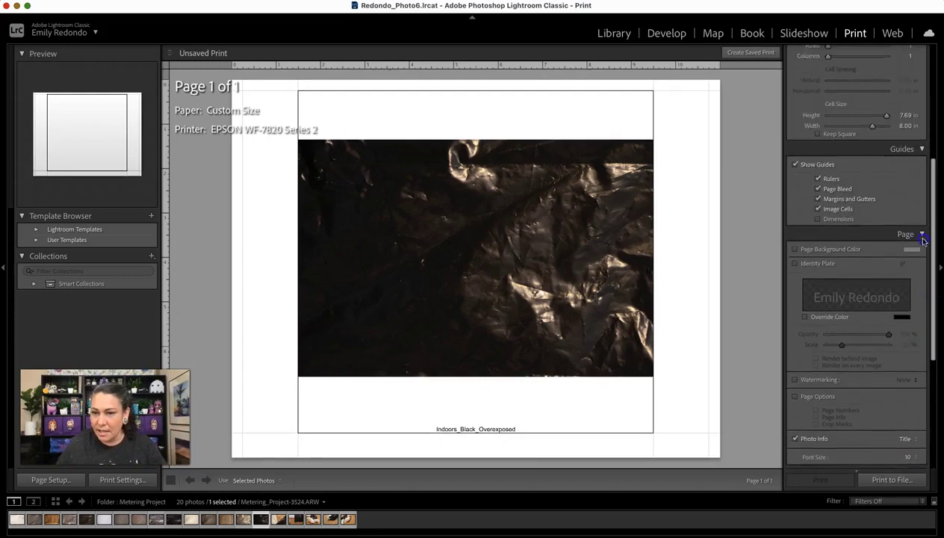
{"action": "left_click_drag", "start_coordinate": [937, 147], "coordinate": [937, 127]}
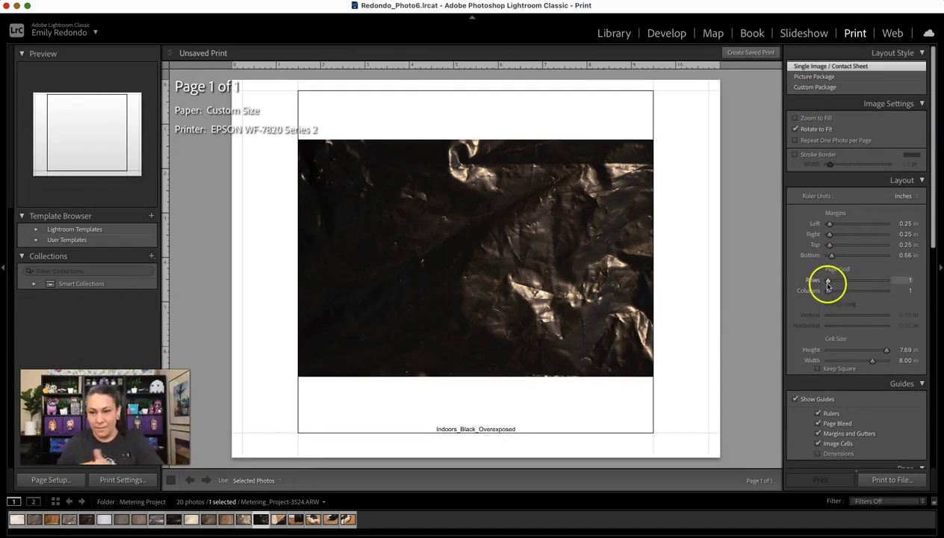
{"action": "left_click_drag", "start_coordinate": [828, 282], "coordinate": [838, 283]}
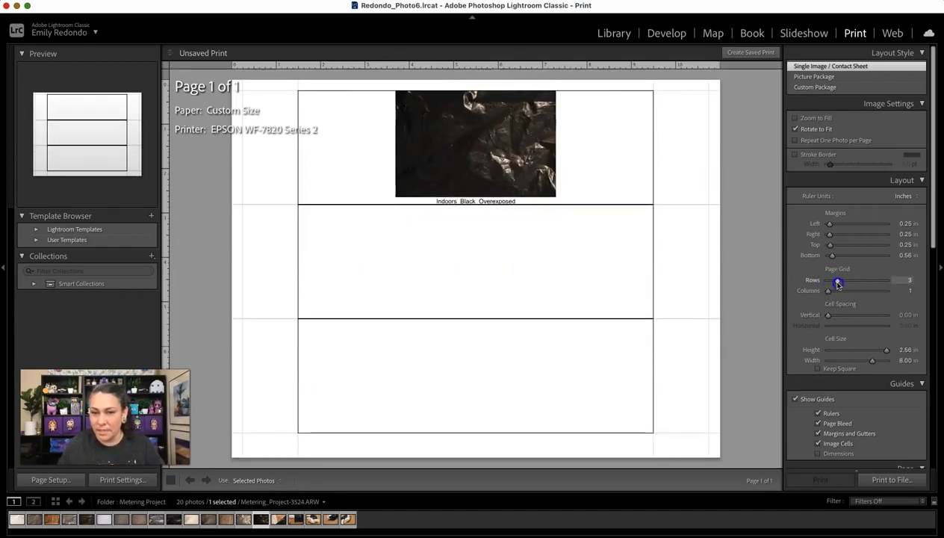
{"action": "left_click", "coordinate": [907, 291]}
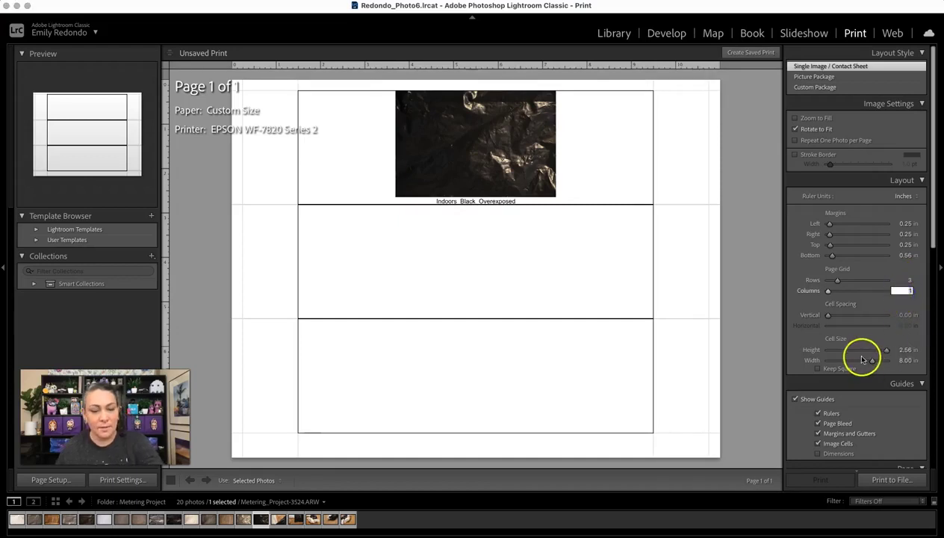
{"action": "key", "text": "Return"}
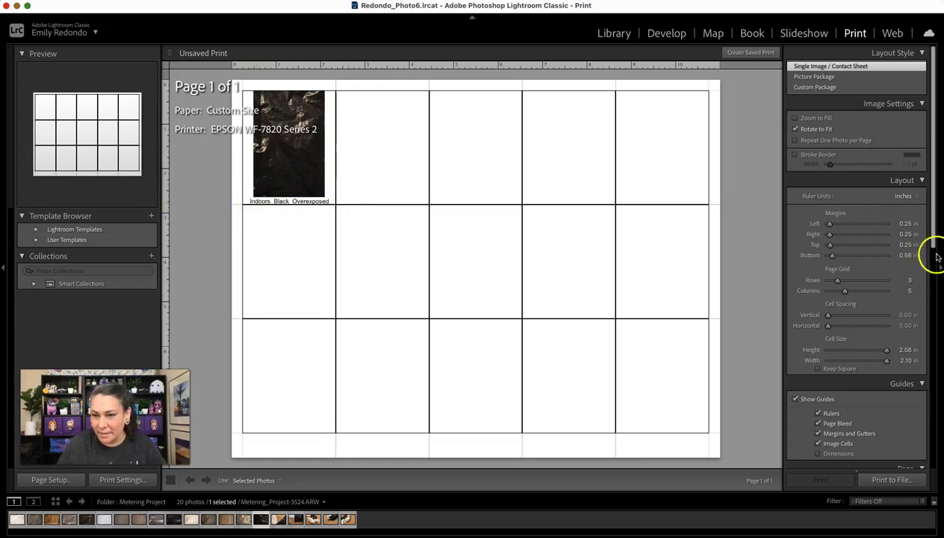
Step: Switch the photo info caption off and back on to compare the page with and without it
{"action": "left_click_drag", "start_coordinate": [931, 236], "coordinate": [931, 423]}
{"action": "left_click", "coordinate": [795, 296]}
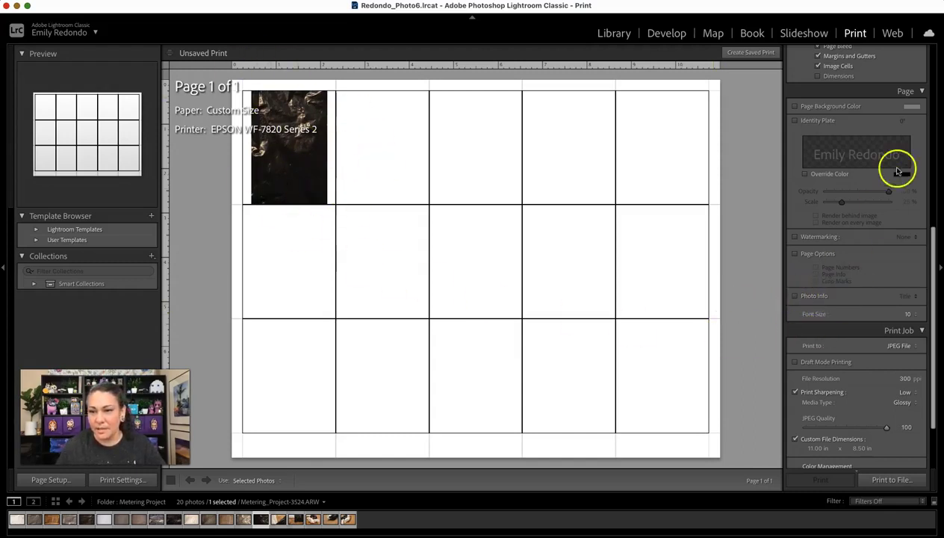
{"action": "left_click", "coordinate": [794, 297]}
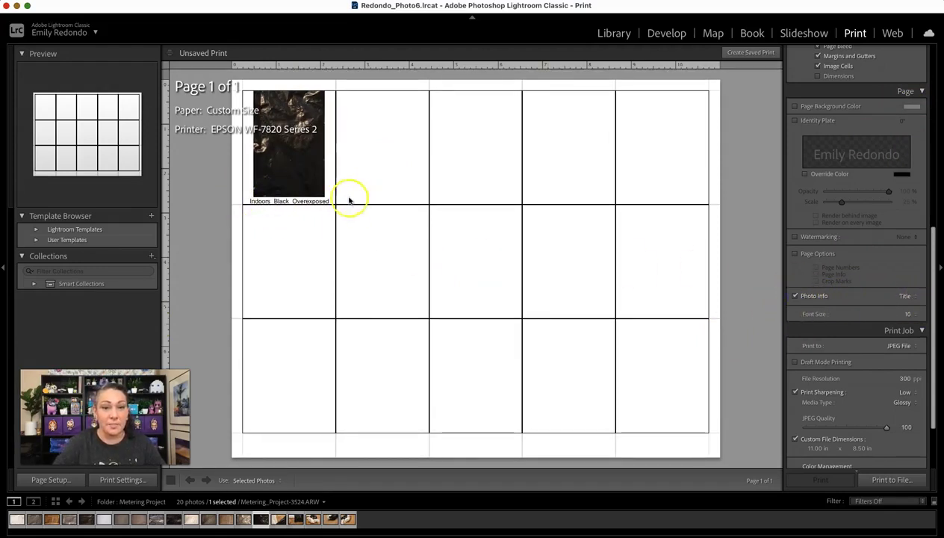
Step: Edit the photo info text template so an underscore and the Exposure token follow the Title
{"action": "left_click", "coordinate": [915, 298]}
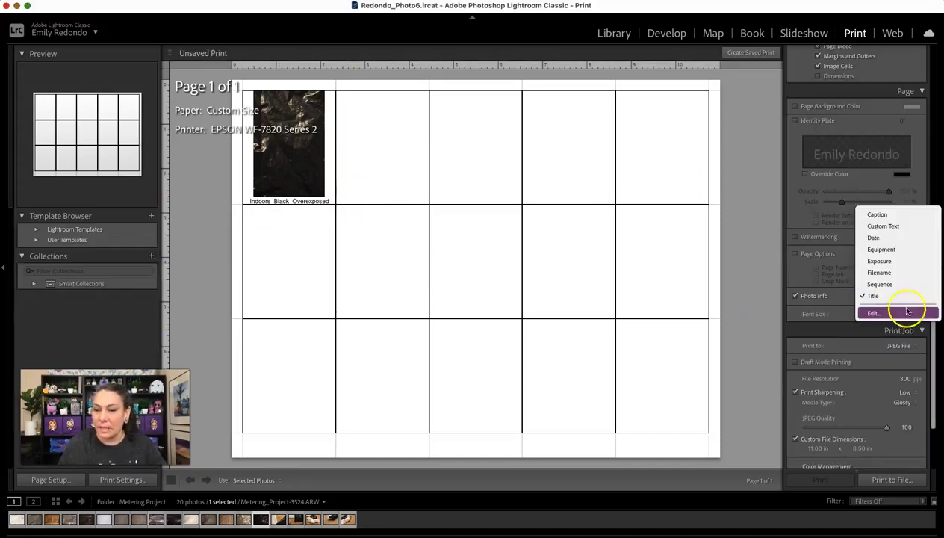
{"action": "left_click", "coordinate": [884, 314]}
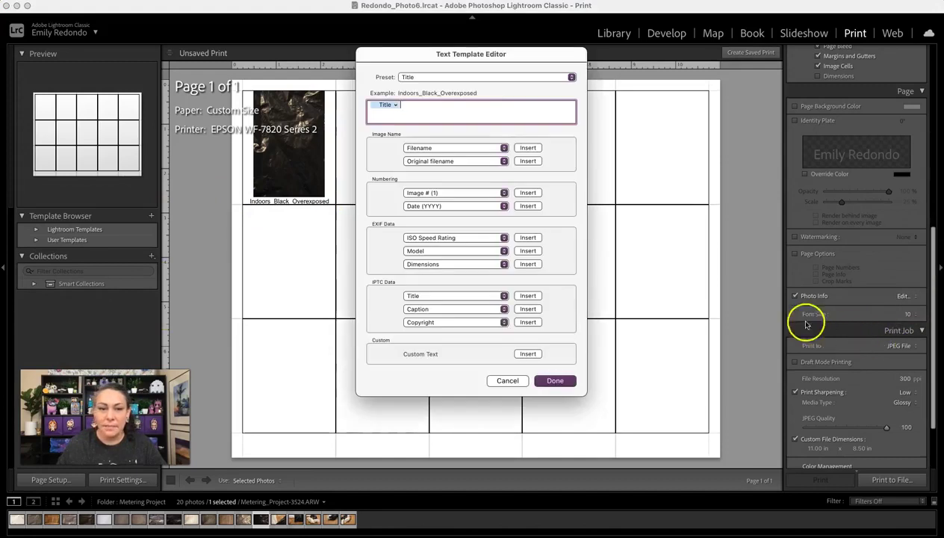
{"action": "left_click_drag", "start_coordinate": [449, 54], "coordinate": [611, 45]}
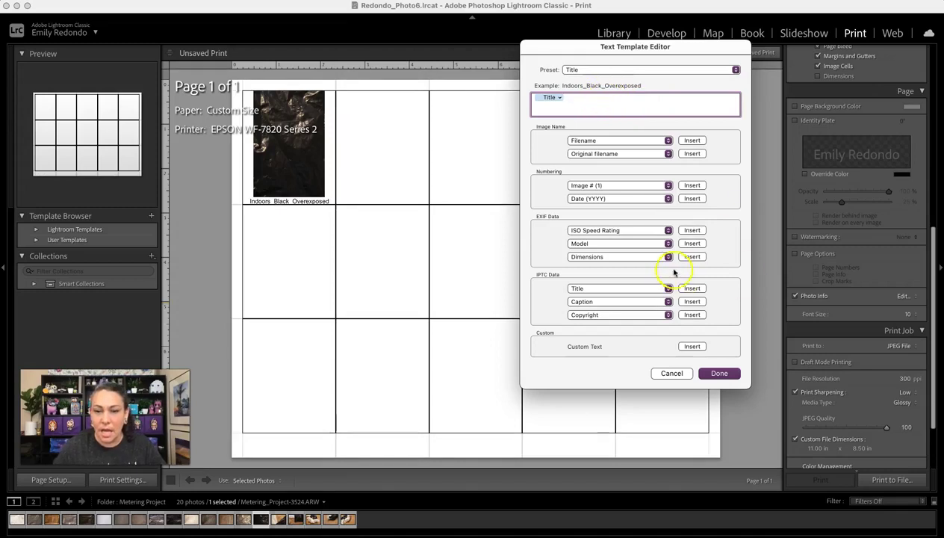
{"action": "left_click", "coordinate": [668, 231]}
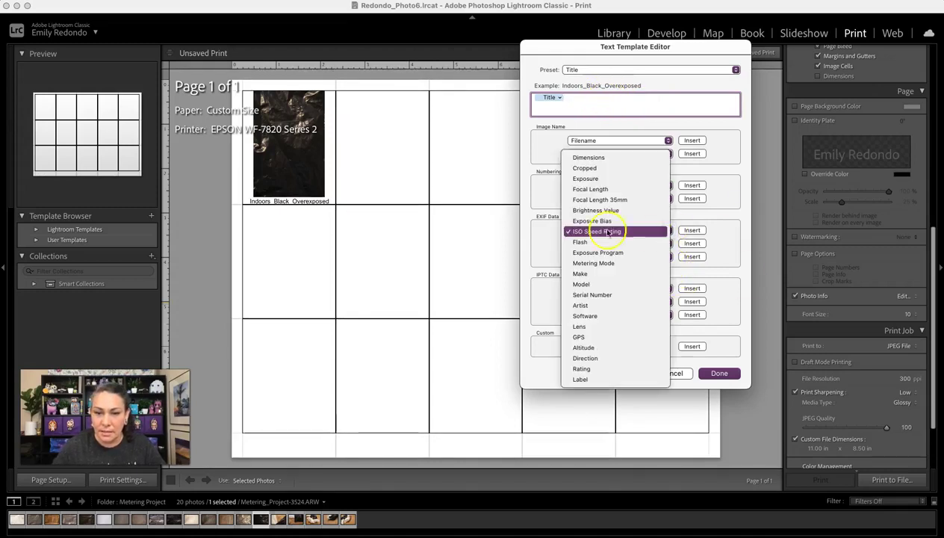
{"action": "left_click", "coordinate": [529, 243]}
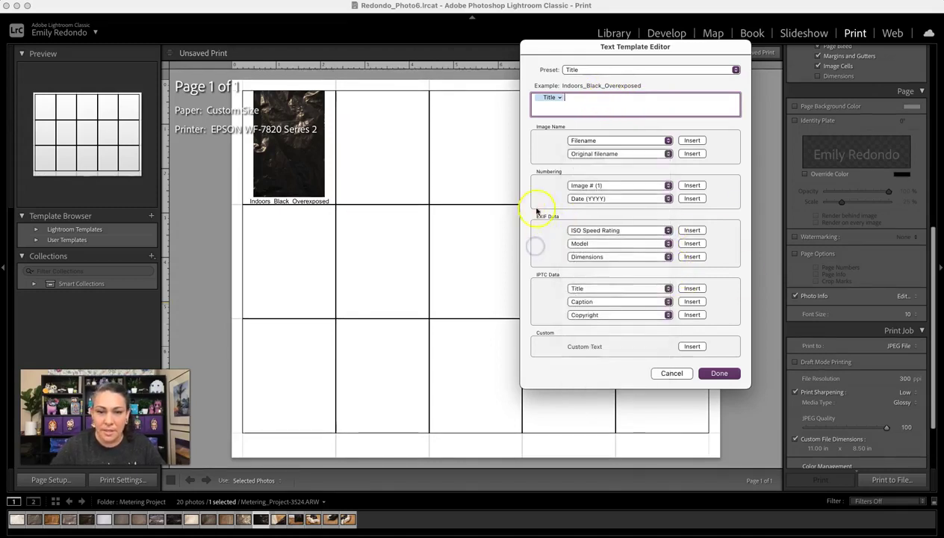
{"action": "left_click", "coordinate": [667, 232]}
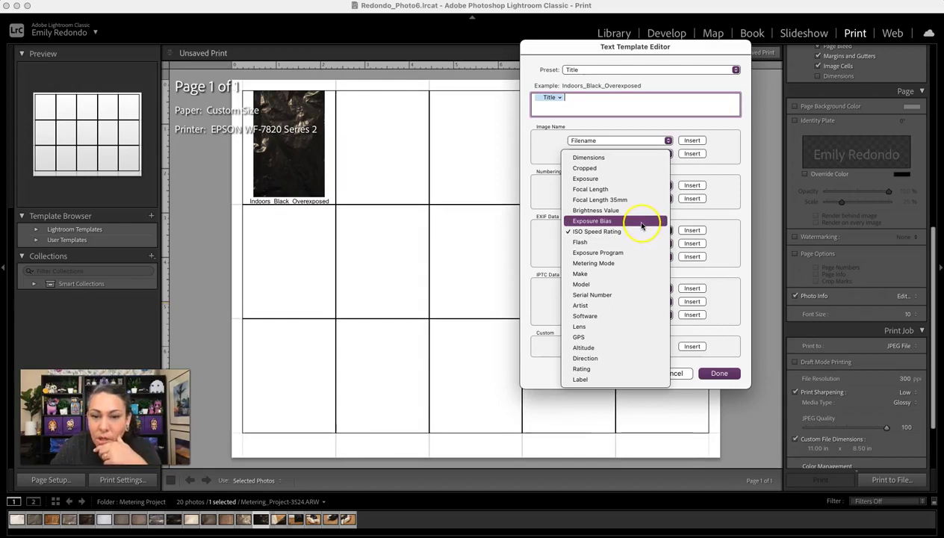
{"action": "left_click", "coordinate": [630, 182]}
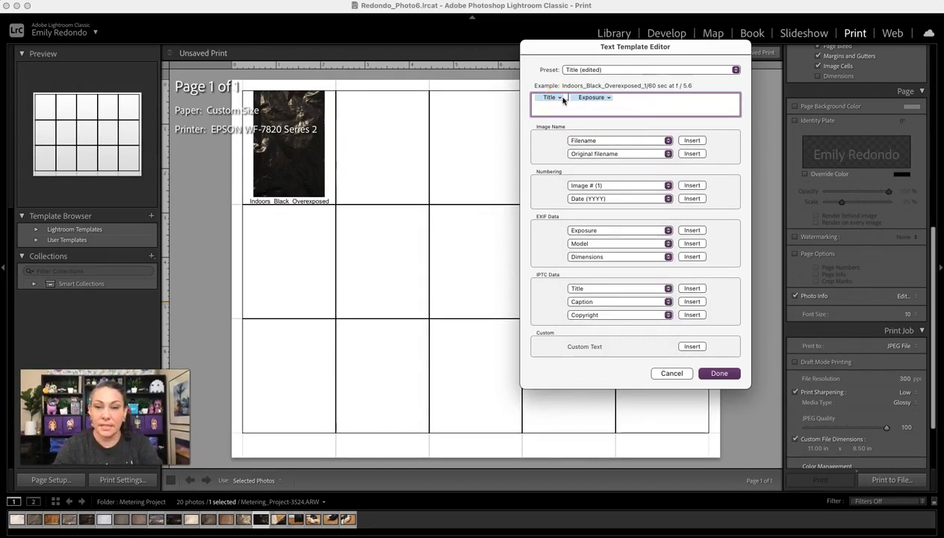
Step: Append an underscore and the ISO Speed Rating token after Exposure and apply the caption template
{"action": "left_click", "coordinate": [623, 97]}
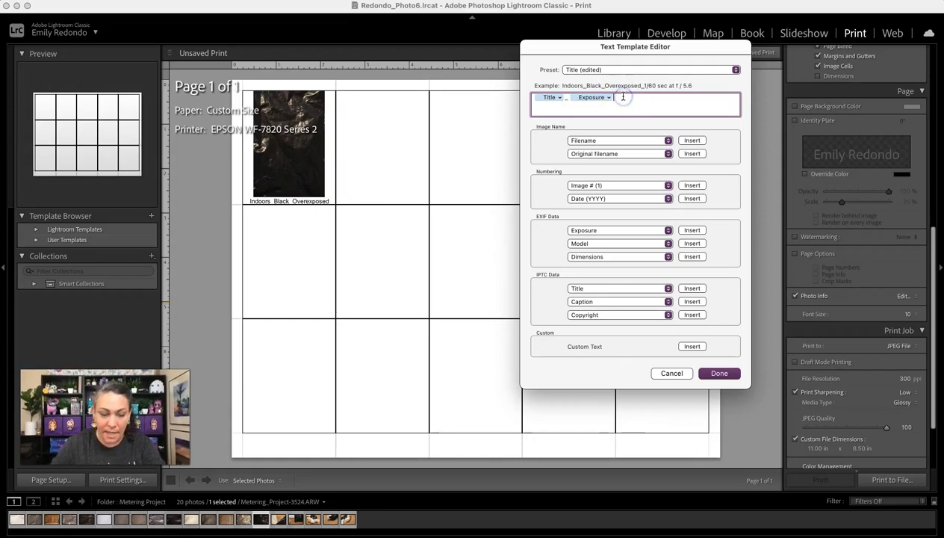
{"action": "left_click", "coordinate": [668, 231]}
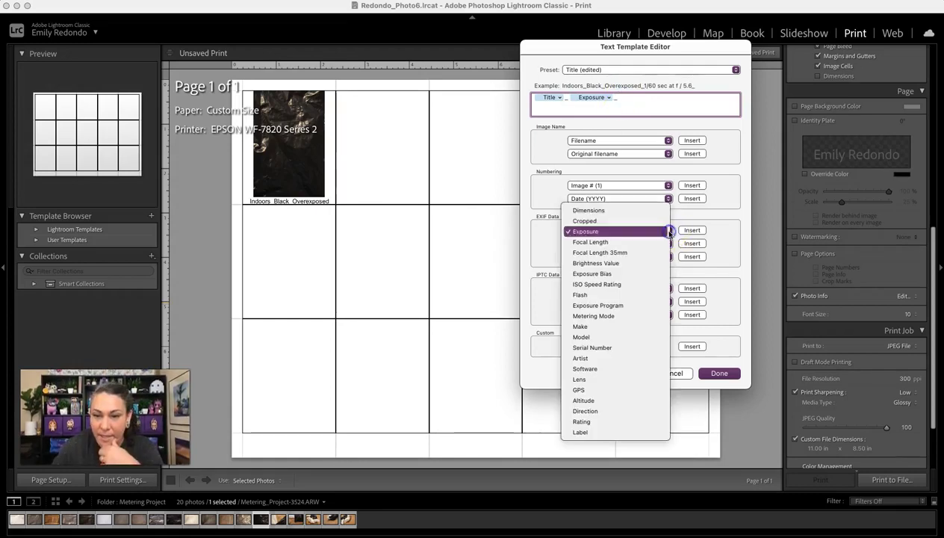
{"action": "left_click", "coordinate": [639, 287]}
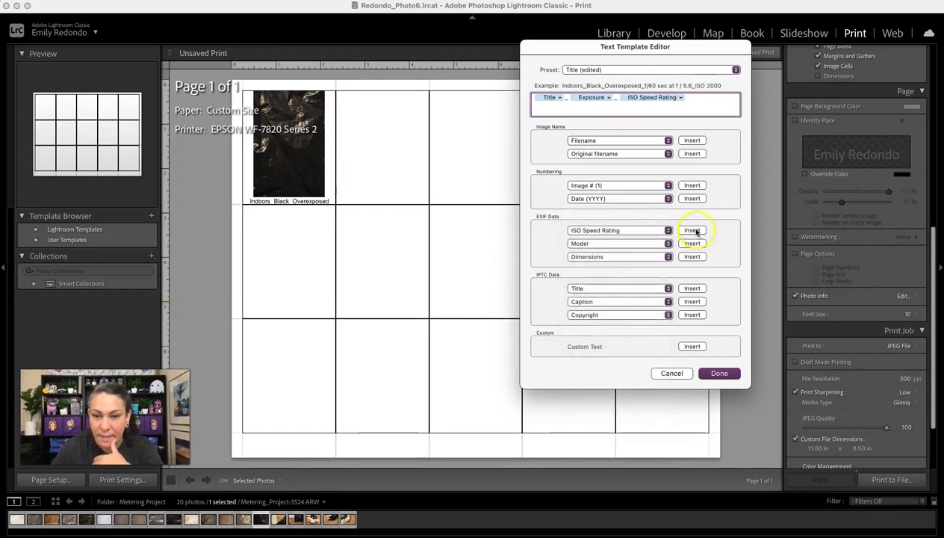
{"action": "left_click", "coordinate": [719, 373]}
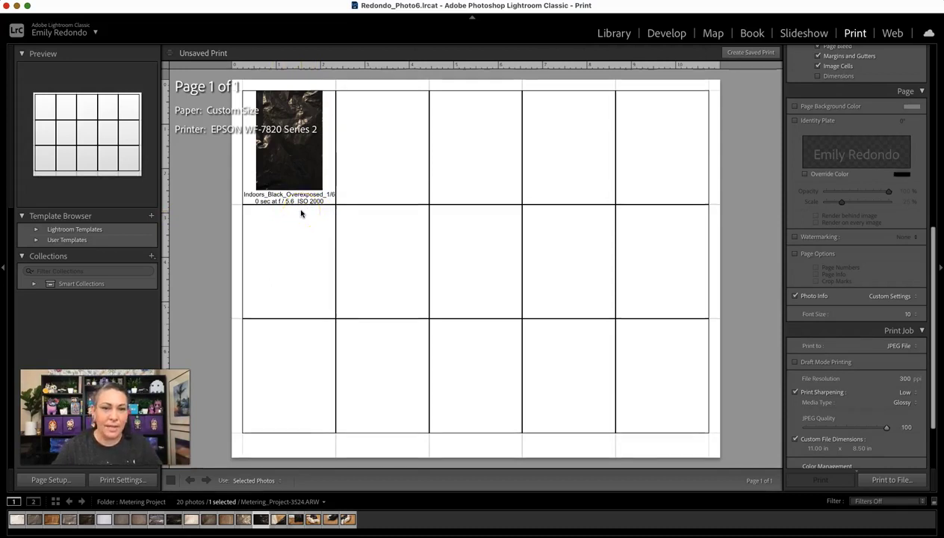
Step: Fill the contact sheet with the first fifteen photos and turn off Rotate to Fit
{"action": "left_click", "coordinate": [12, 526]}
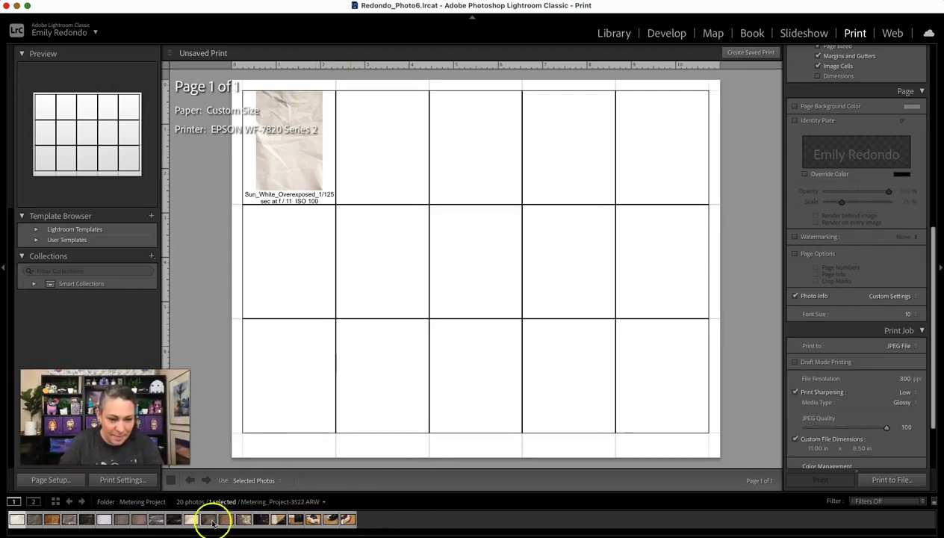
{"action": "left_click", "coordinate": [263, 521], "text": "shift"}
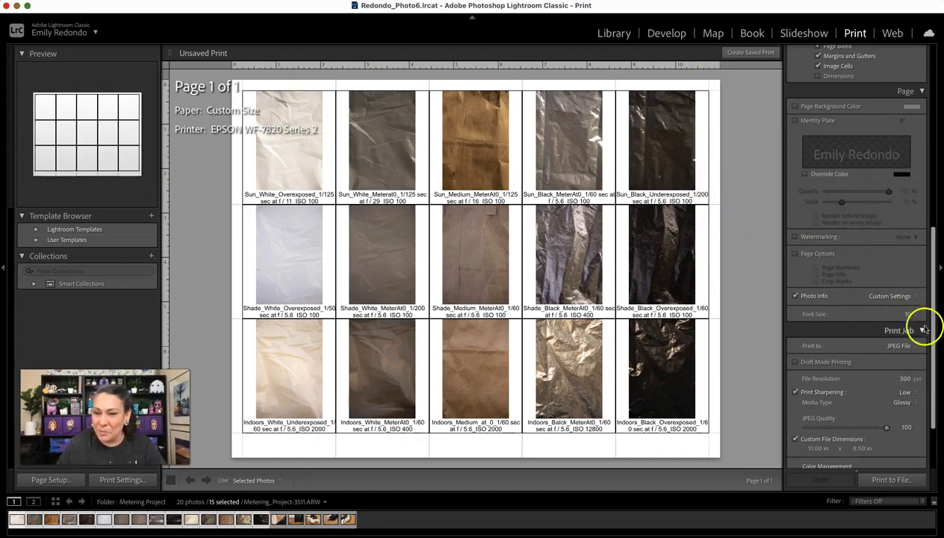
{"action": "left_click_drag", "start_coordinate": [931, 302], "coordinate": [928, 81]}
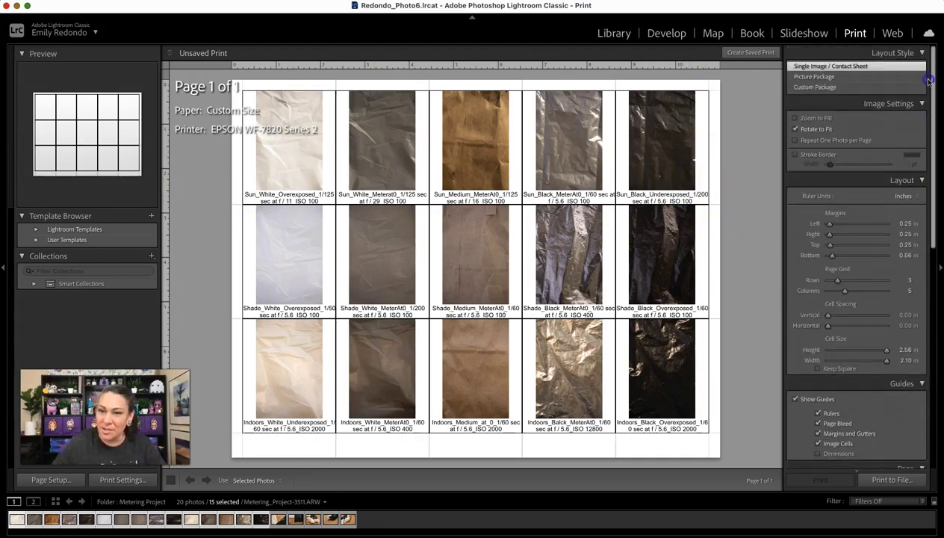
{"action": "left_click", "coordinate": [795, 130]}
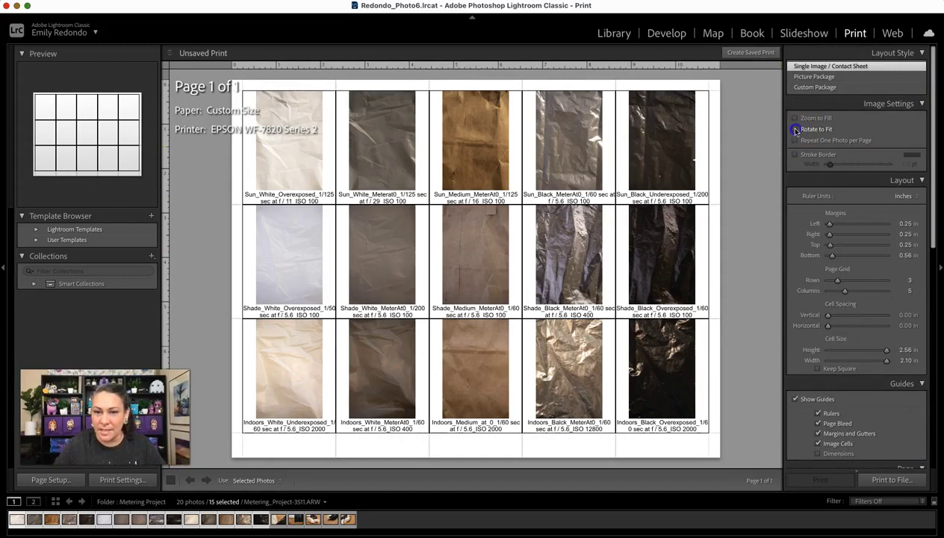
{"action": "left_click", "coordinate": [796, 130]}
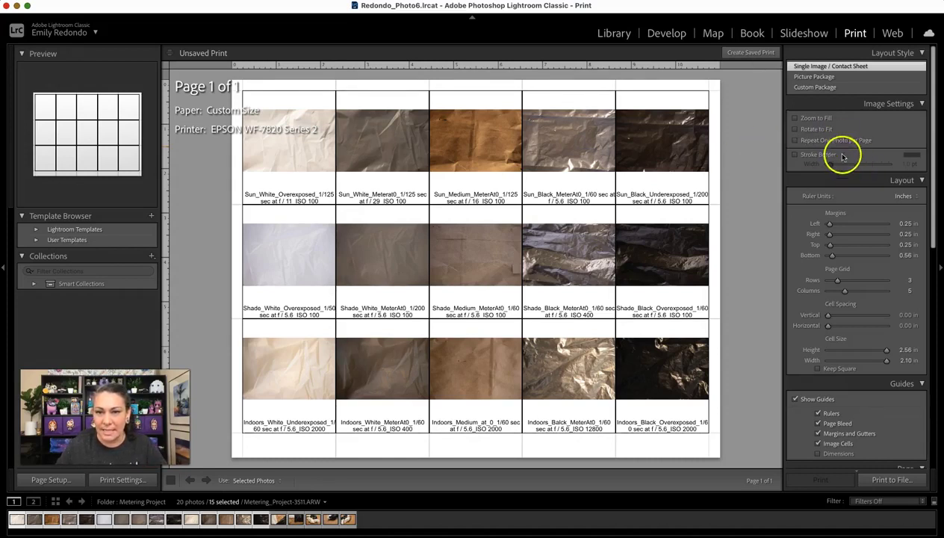
{"action": "left_click", "coordinate": [796, 130]}
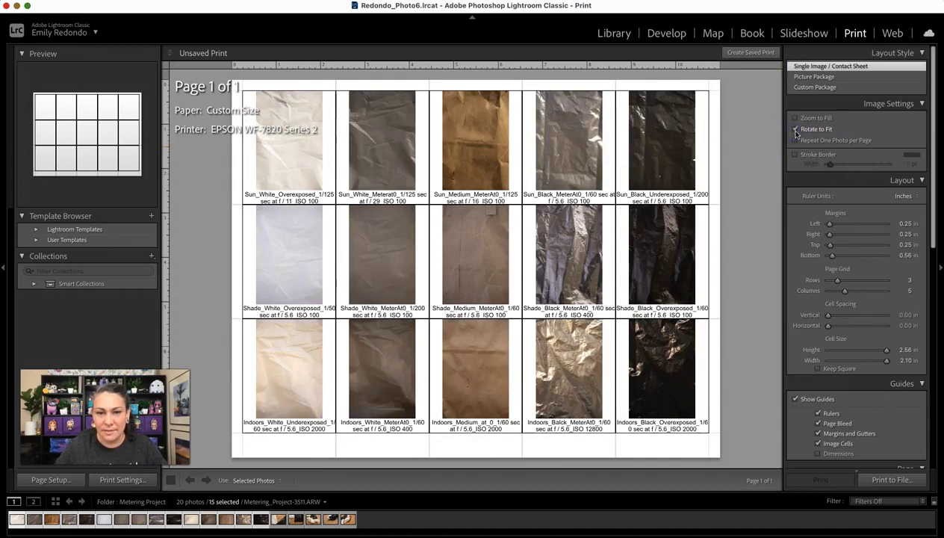
{"action": "left_click", "coordinate": [796, 130]}
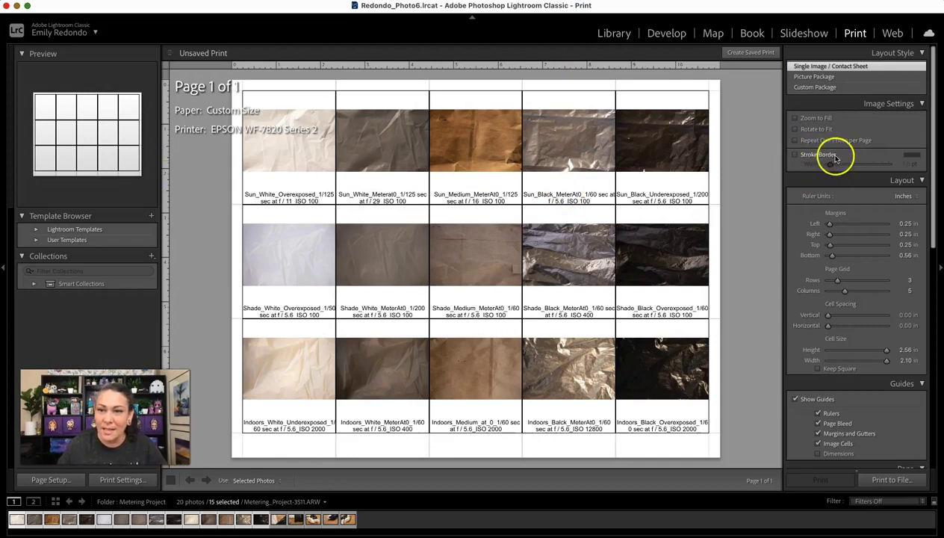
Step: Try a 1.0 pt stroke border around the photos, remove it, and set the vertical cell spacing to 0.15 in
{"action": "left_click", "coordinate": [797, 156]}
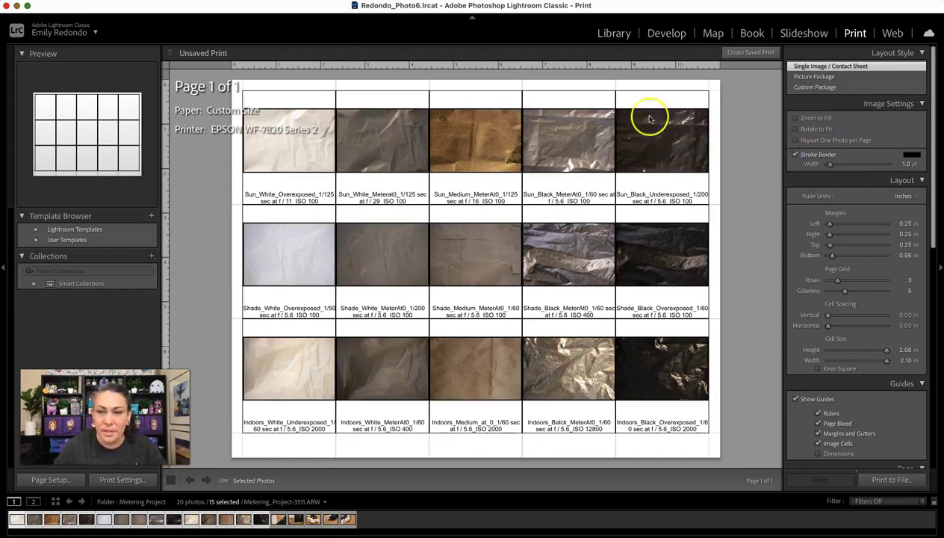
{"action": "left_click", "coordinate": [796, 155]}
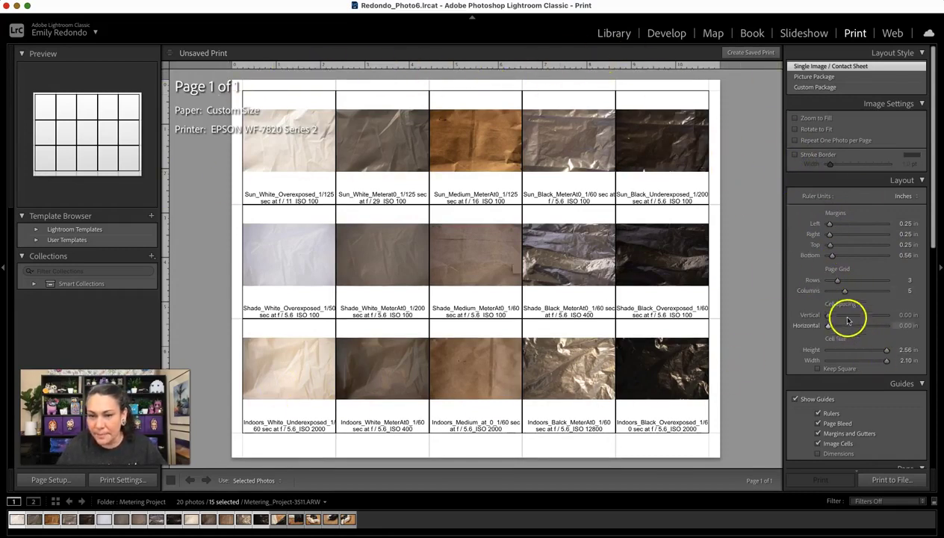
{"action": "left_click_drag", "start_coordinate": [826, 315], "coordinate": [826, 326]}
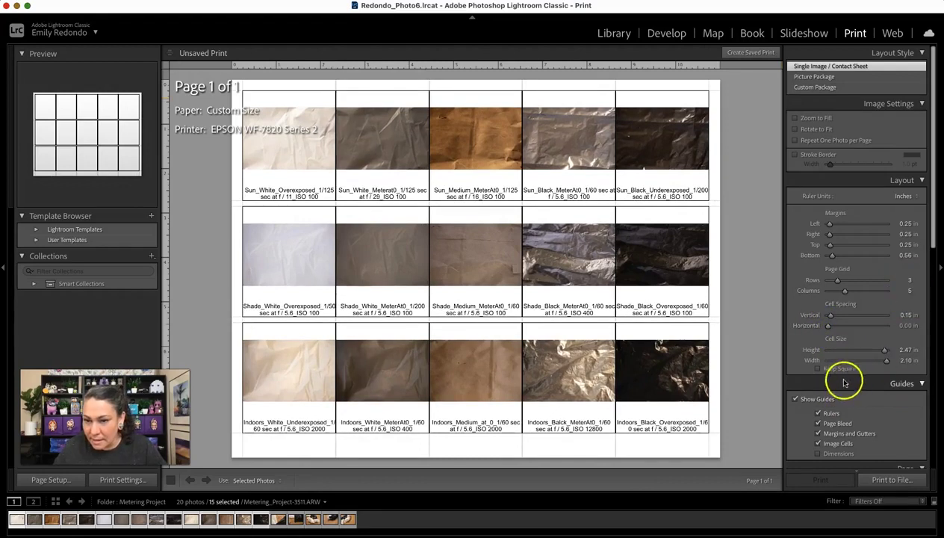
Step: Set the contact sheet cell size to 2.31 in high by 2.09 in wide and hide the layout guides
{"action": "mouse_move", "coordinate": [883, 353]}
{"action": "left_mouse_down"}
{"action": "mouse_move", "coordinate": [871, 366]}
{"action": "mouse_move", "coordinate": [894, 364]}
{"action": "left_mouse_up"}
{"action": "left_click", "coordinate": [881, 366]}
{"action": "left_click_drag", "start_coordinate": [934, 233], "coordinate": [934, 276]}
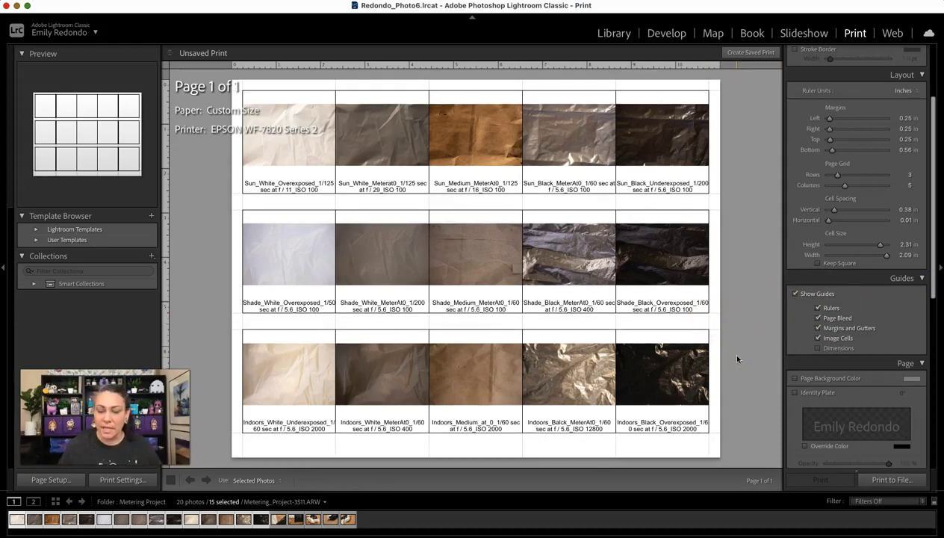
{"action": "left_click", "coordinate": [796, 296]}
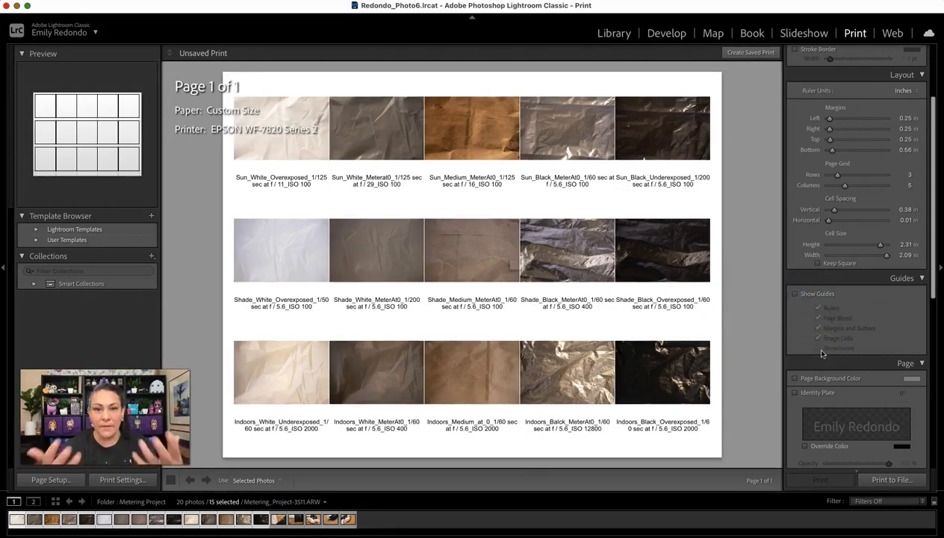
Step: Start outputting the contact sheet to a JPEG file, enter the surname followed by _Ph6_MeteringProject as its name, and expand the folder browser
{"action": "left_click_drag", "start_coordinate": [932, 276], "coordinate": [931, 329]}
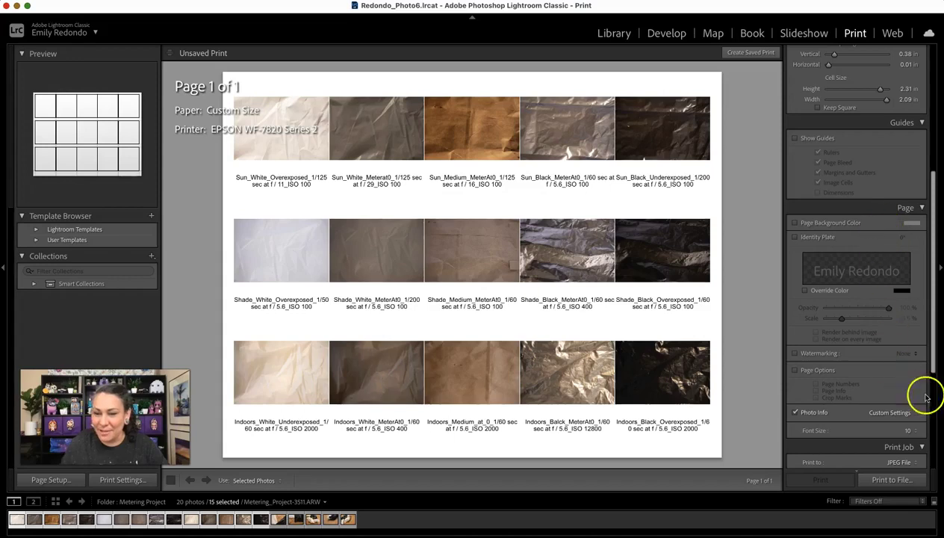
{"action": "left_click_drag", "start_coordinate": [933, 342], "coordinate": [933, 419]}
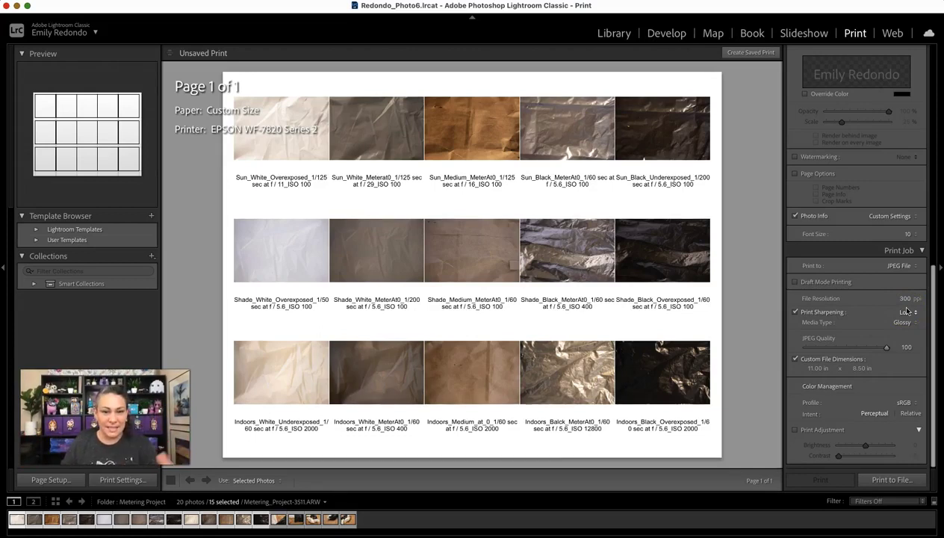
{"action": "left_click", "coordinate": [878, 482]}
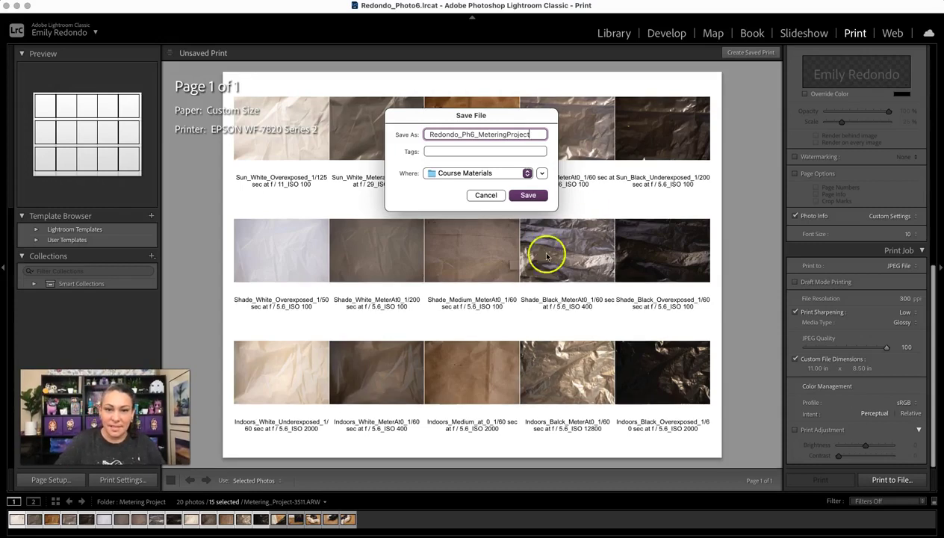
{"action": "left_click", "coordinate": [542, 174]}
{"action": "left_click", "coordinate": [542, 174]}
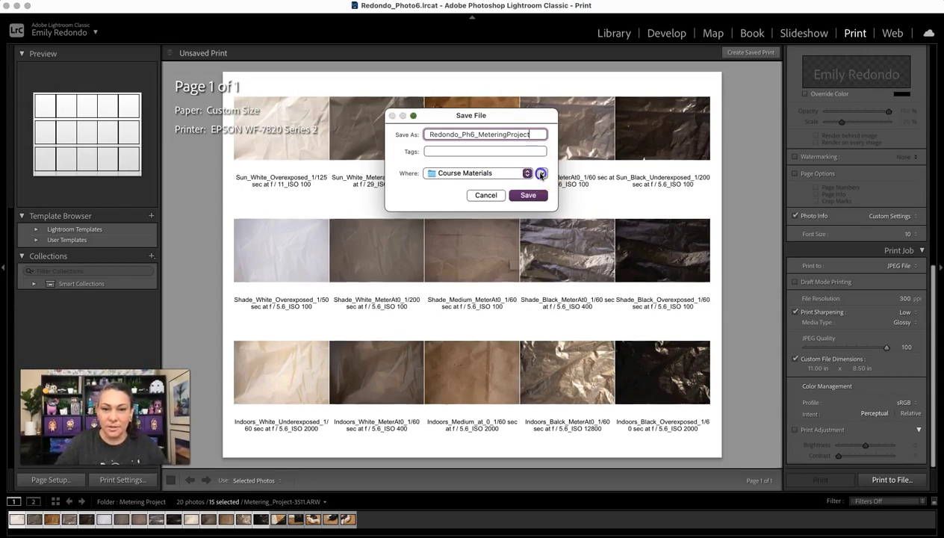
{"action": "left_click", "coordinate": [566, 173]}
{"action": "left_click", "coordinate": [546, 174]}
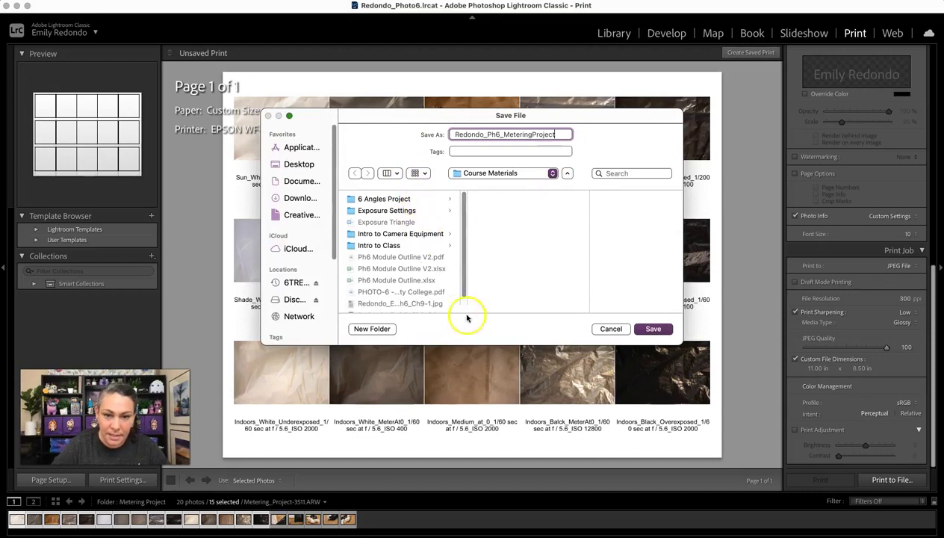
{"action": "left_click_drag", "start_coordinate": [467, 275], "coordinate": [464, 244]}
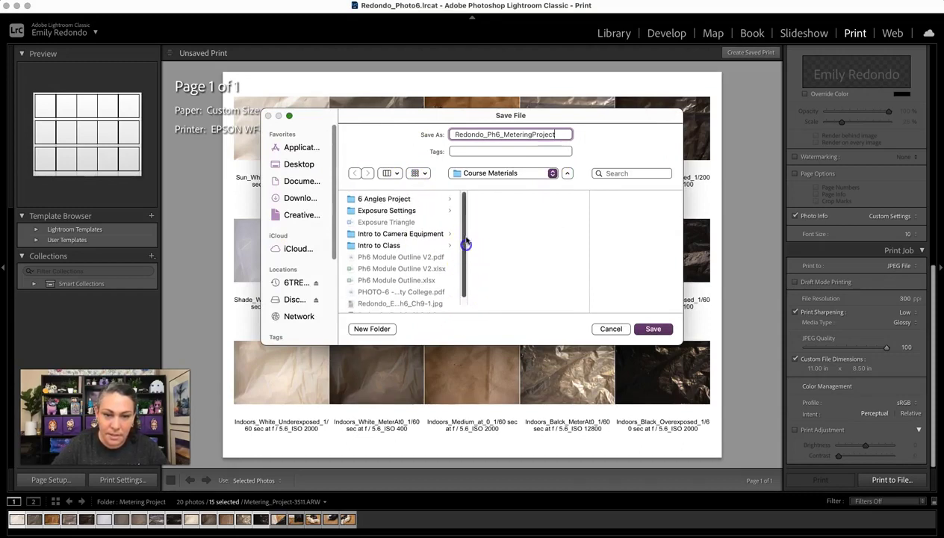
Step: Save the contact sheet JPEG in the Metering Project folder inside Photo 6 Materials on the Desktop
{"action": "left_click", "coordinate": [297, 164]}
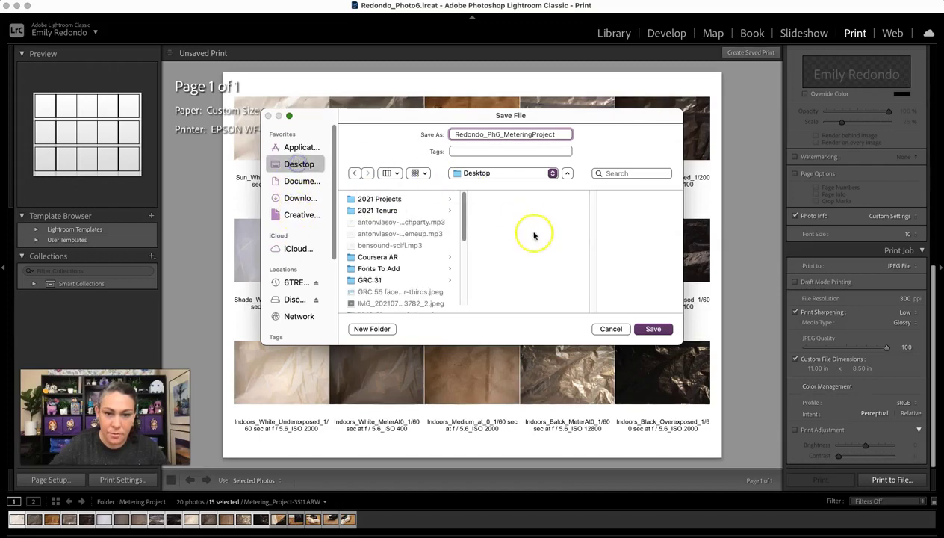
{"action": "left_click_drag", "start_coordinate": [467, 204], "coordinate": [465, 214]}
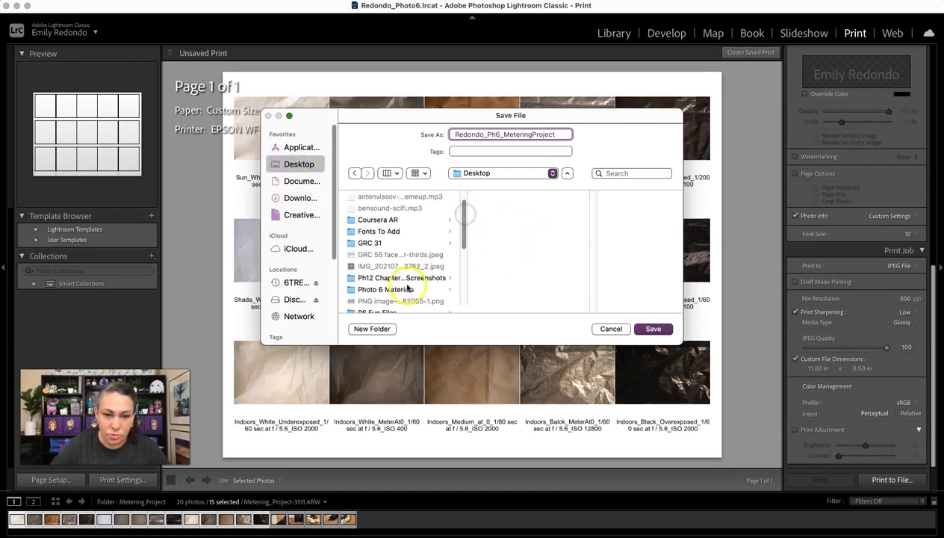
{"action": "left_click", "coordinate": [407, 289]}
{"action": "left_click", "coordinate": [534, 268]}
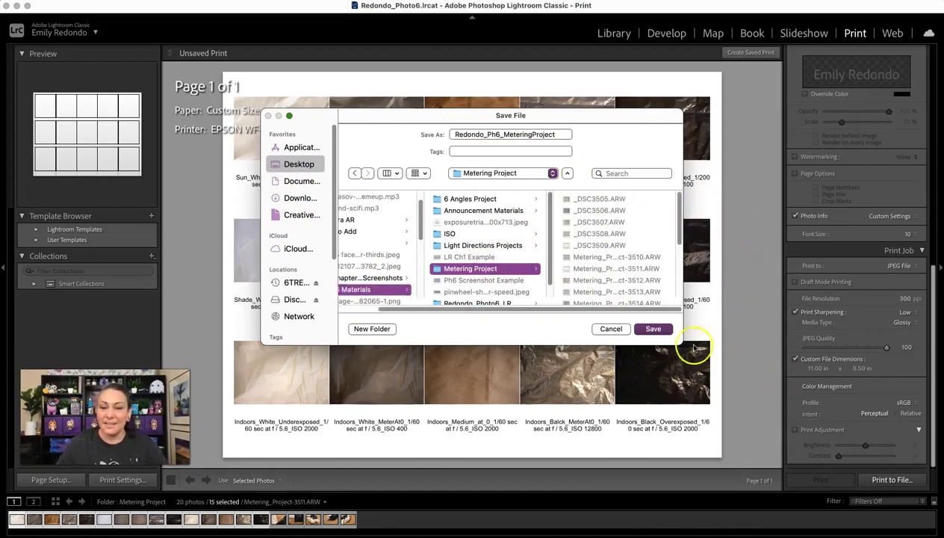
{"action": "left_click", "coordinate": [654, 329]}
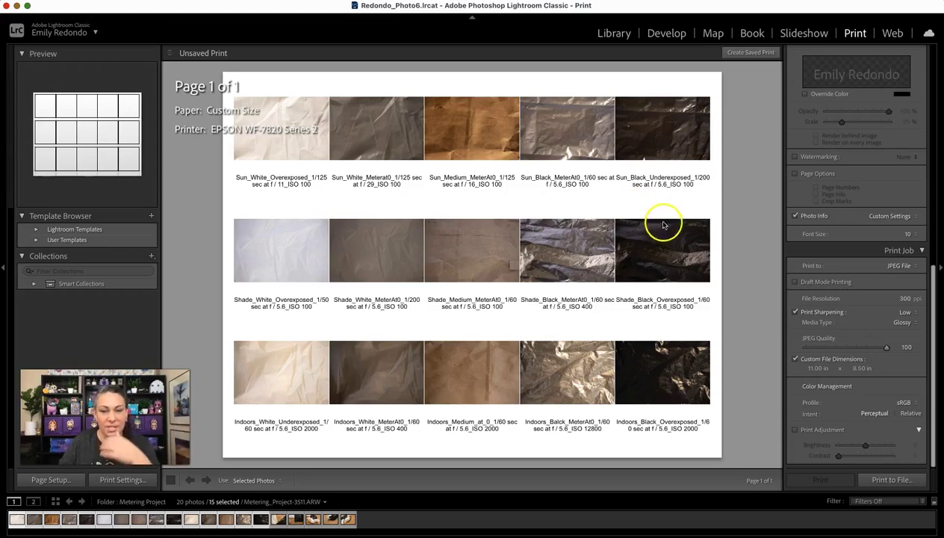
Step: Return to the Library grid and examine photos 16 and 17 of the Metering Project folder in full-screen view
{"action": "left_click", "coordinate": [616, 34]}
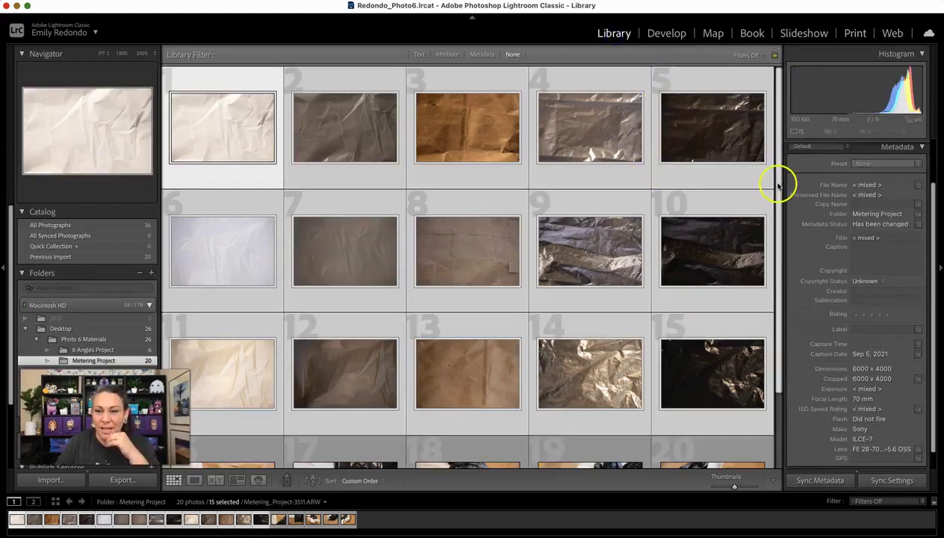
{"action": "left_click_drag", "start_coordinate": [780, 184], "coordinate": [780, 313]}
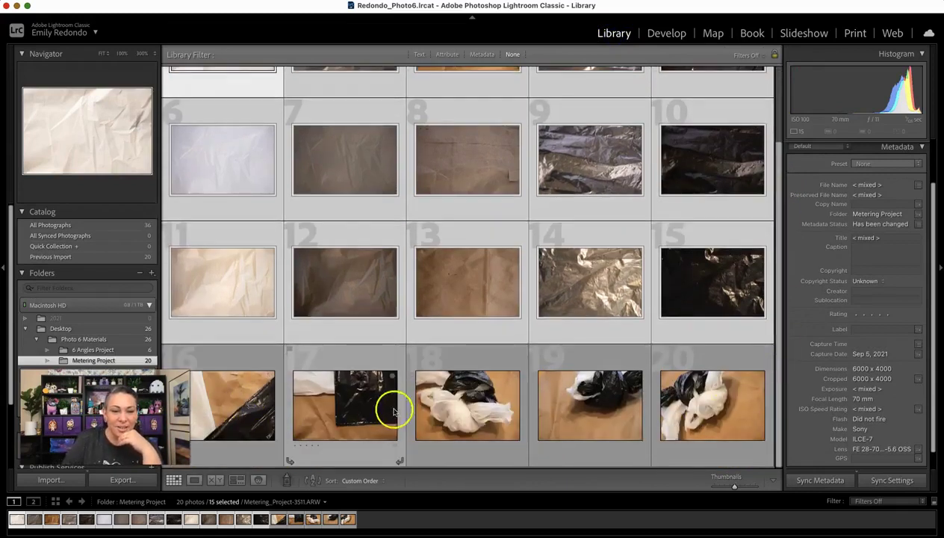
{"action": "left_click", "coordinate": [236, 405]}
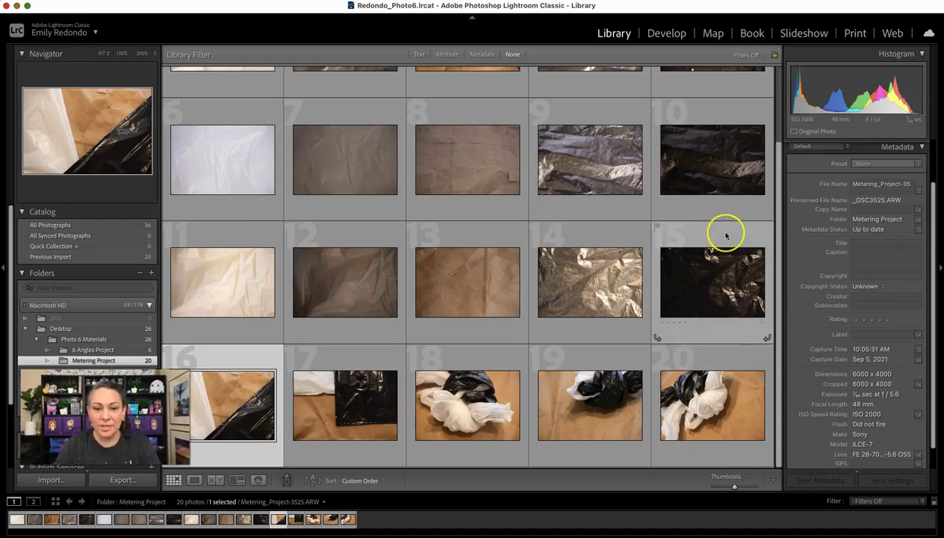
{"action": "key", "text": "f"}
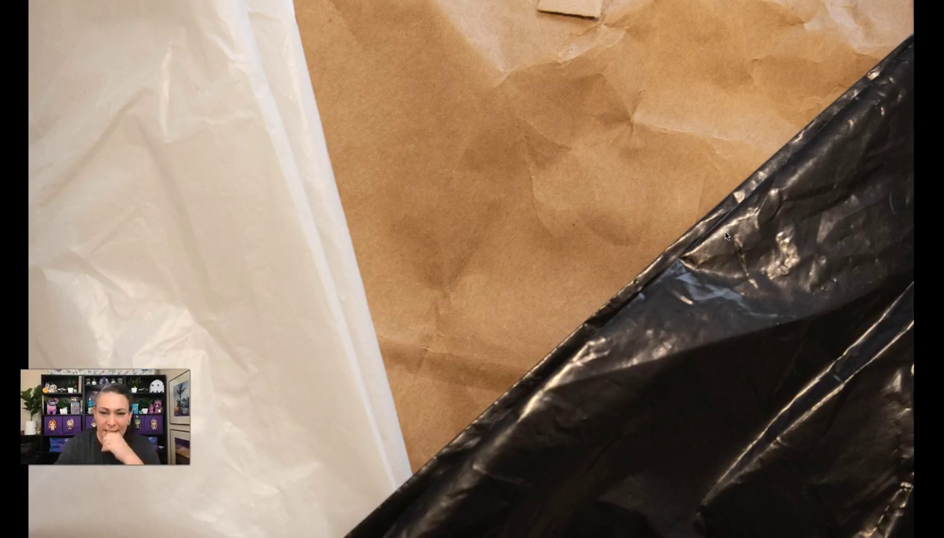
{"action": "key", "text": "Right"}
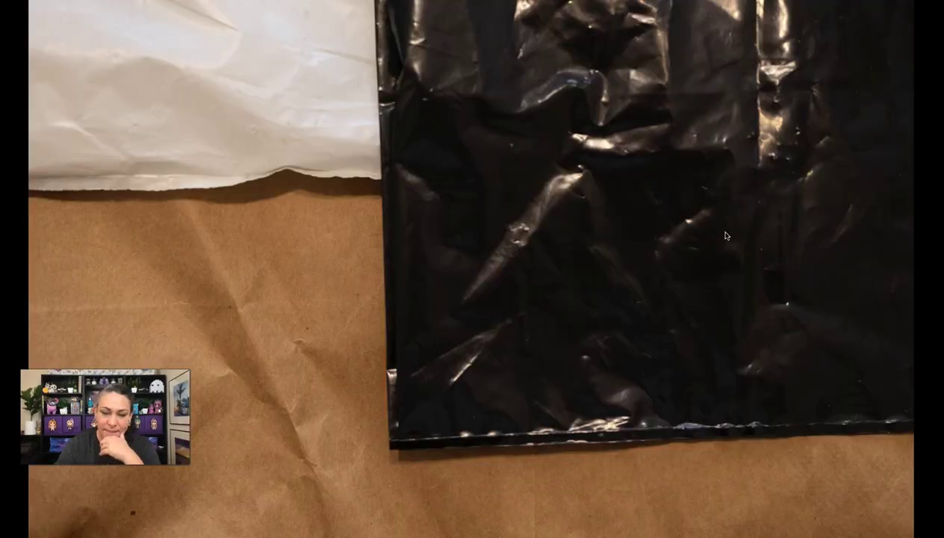